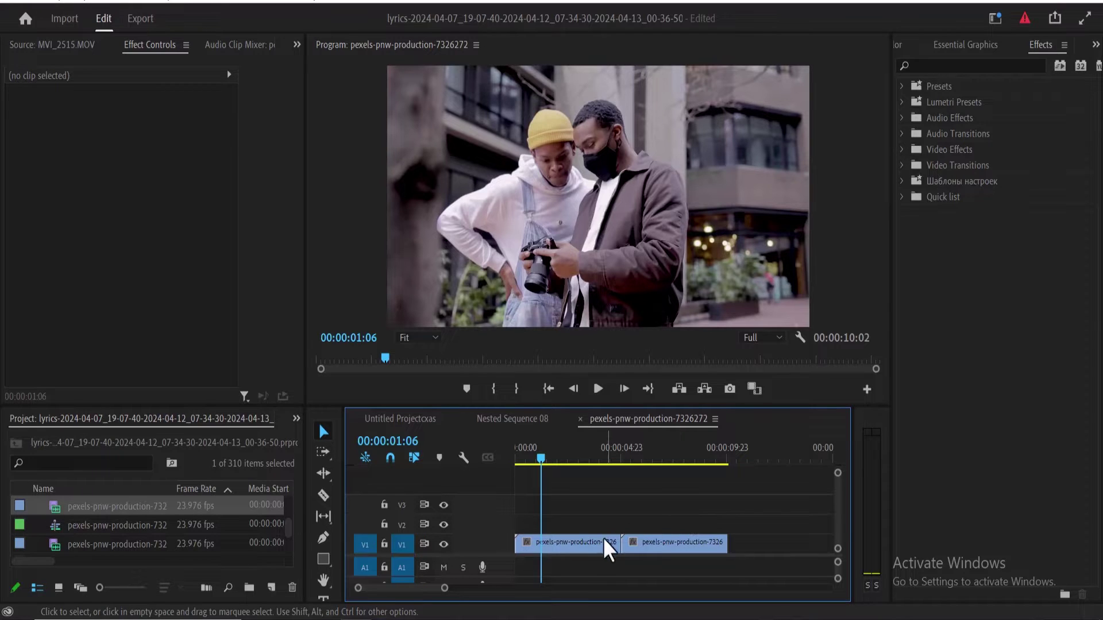
# - Move the first V1 clip after the second pexels clip, then select both V1 clips
pyautogui.click(594, 542)
pyautogui.moveTo(594, 543); pyautogui.dragTo(649, 547)
pyautogui.moveTo(740, 517); pyautogui.dragTo(584, 560)
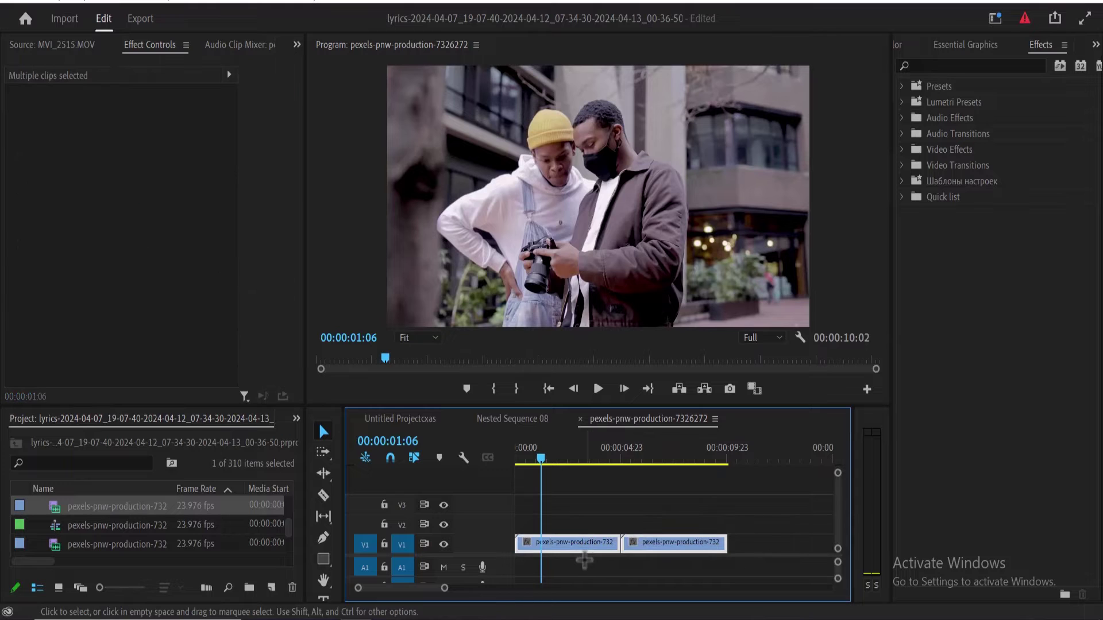
# - Search the Effects panel for 'crop' and apply the Crop effect to both V1 clips
pyautogui.click(959, 65)
pyautogui.write('crop')
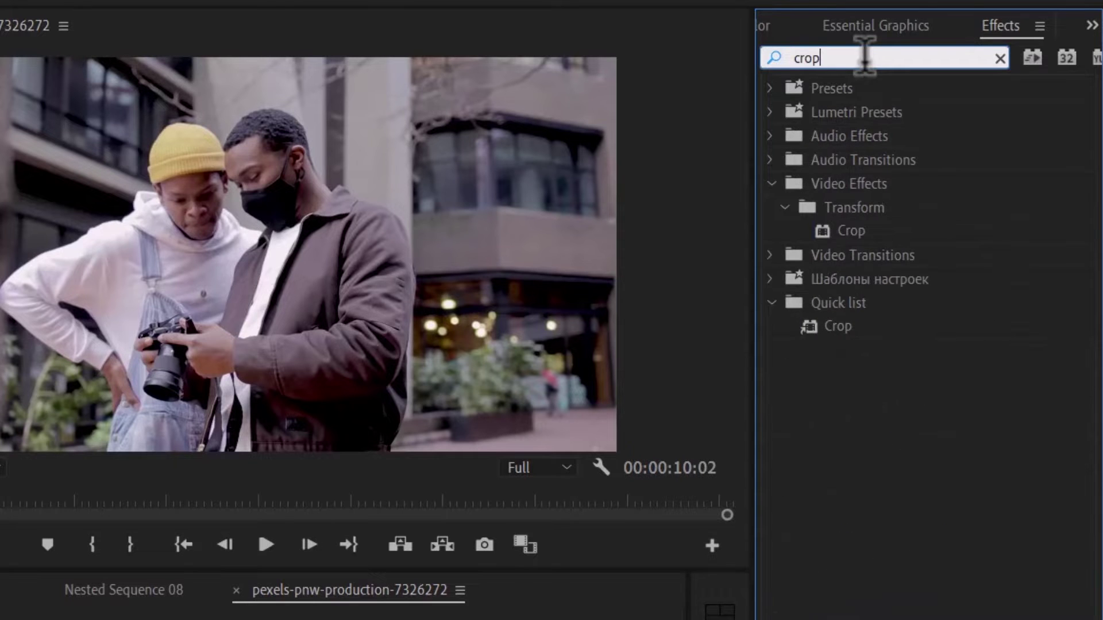
pyautogui.click(866, 231)
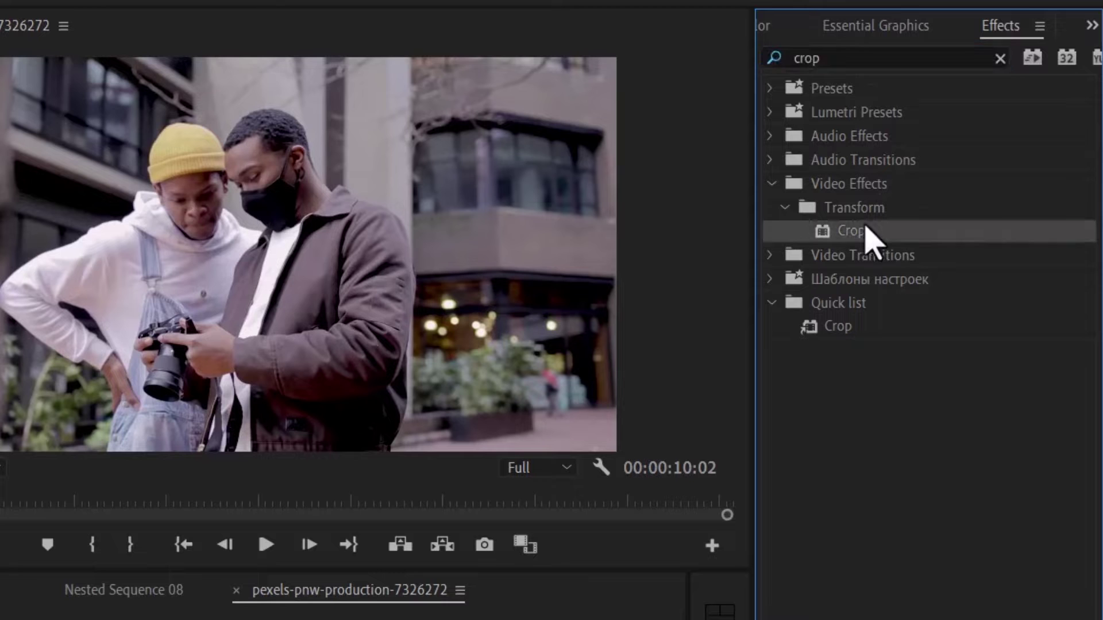
pyautogui.moveTo(866, 232); pyautogui.dragTo(632, 550)
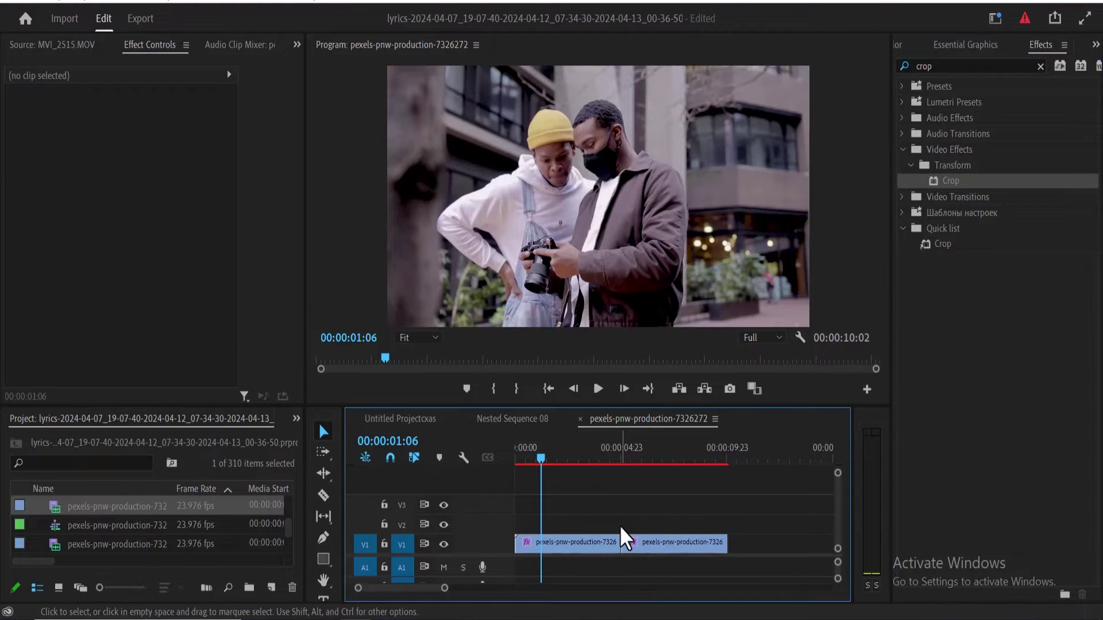
pyautogui.click(619, 526)
# - Crop the first V1 clip 20% left and 30% right, and move it to Position X 384
pyautogui.click(589, 542)
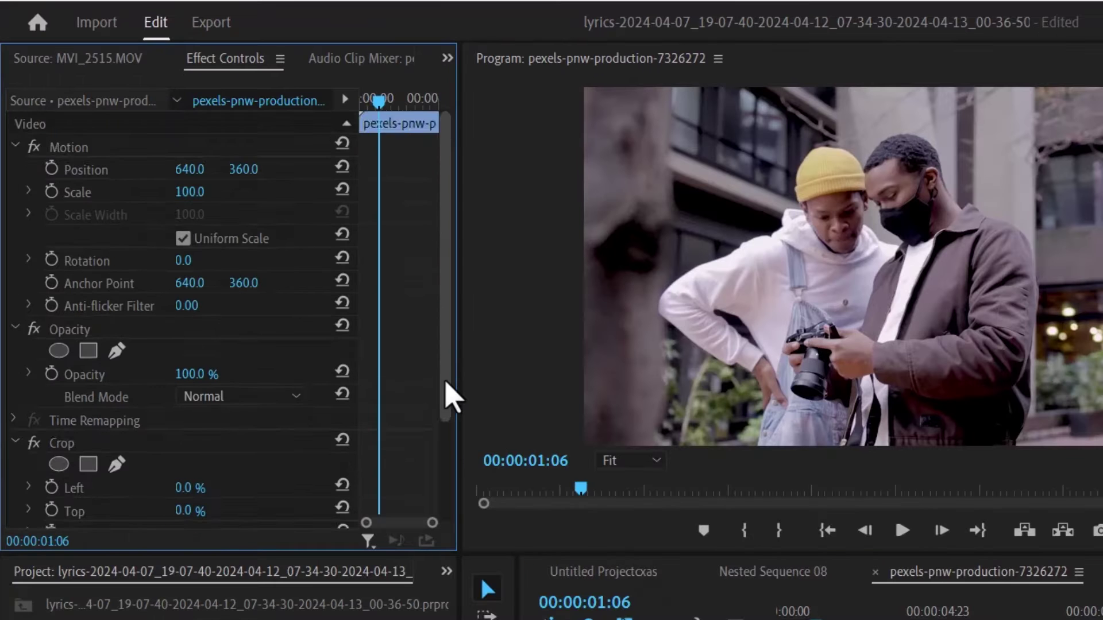
pyautogui.moveTo(446, 384); pyautogui.dragTo(443, 479)
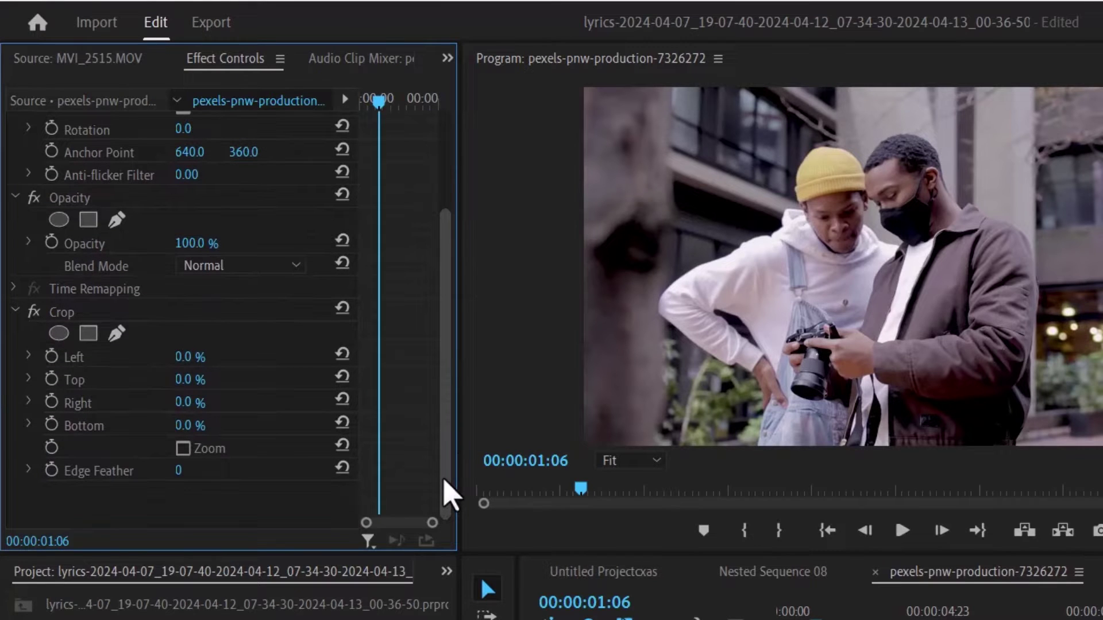
pyautogui.moveTo(185, 357); pyautogui.dragTo(216, 358)
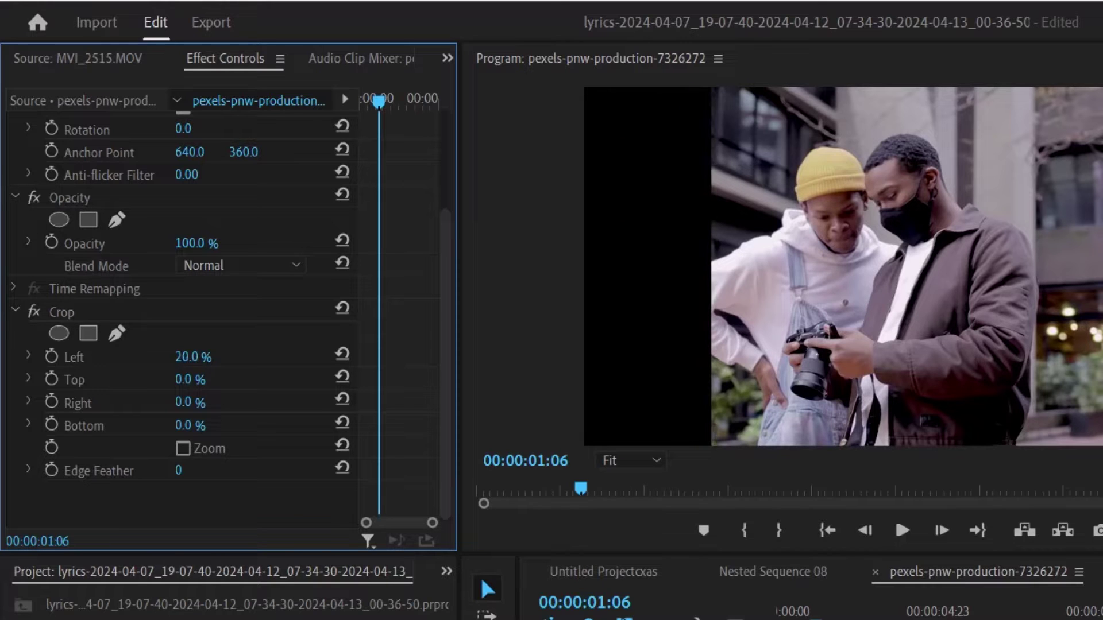
pyautogui.moveTo(198, 402); pyautogui.dragTo(250, 403)
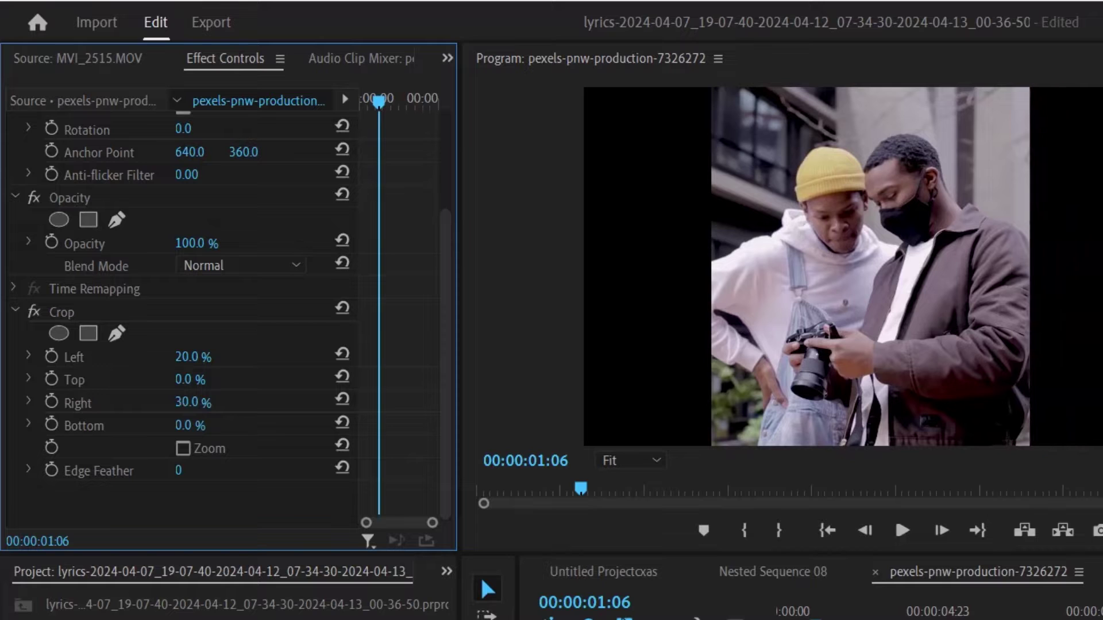
pyautogui.moveTo(443, 374); pyautogui.dragTo(455, 247)
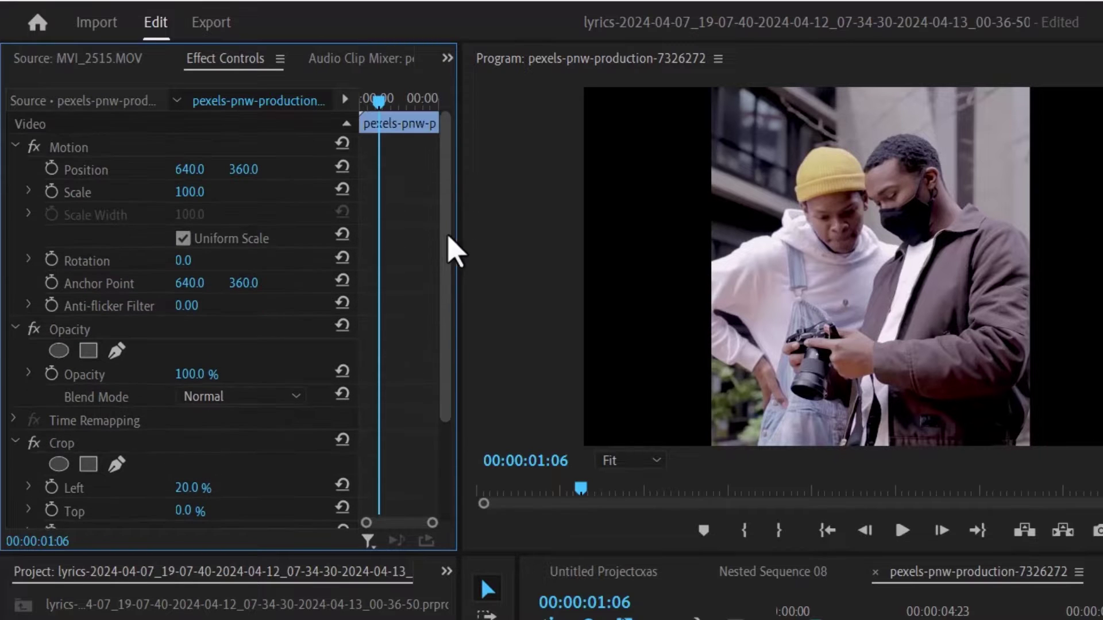
pyautogui.moveTo(253, 170); pyautogui.dragTo(106, 169)
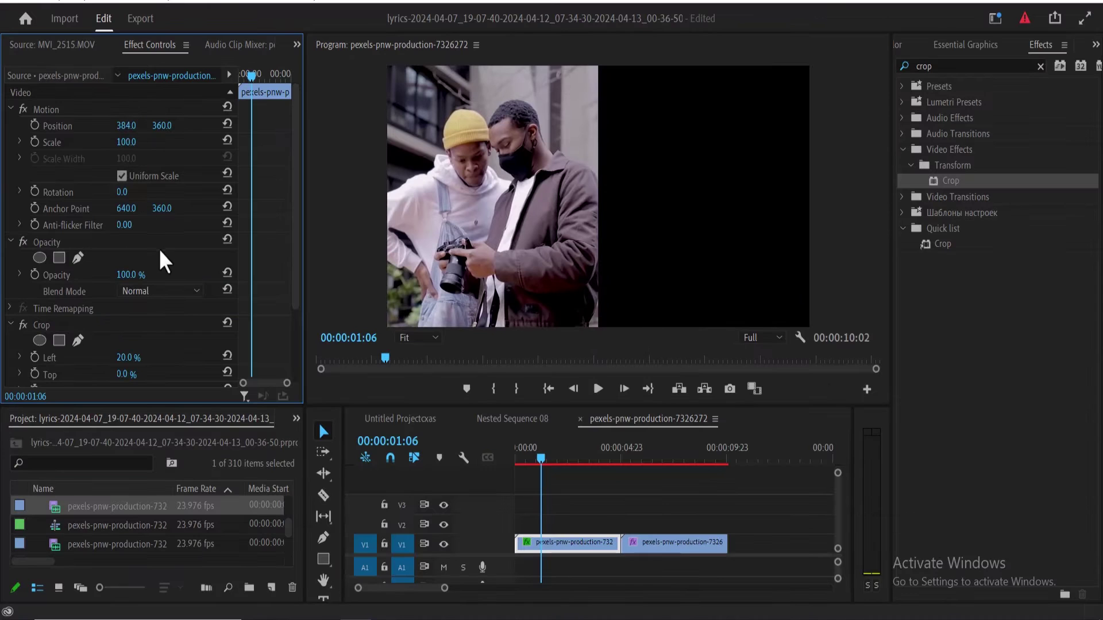
# - Create a 1280×720 near-white (FEFCFC) color matte named 'Color Matte'
pyautogui.click(267, 584)
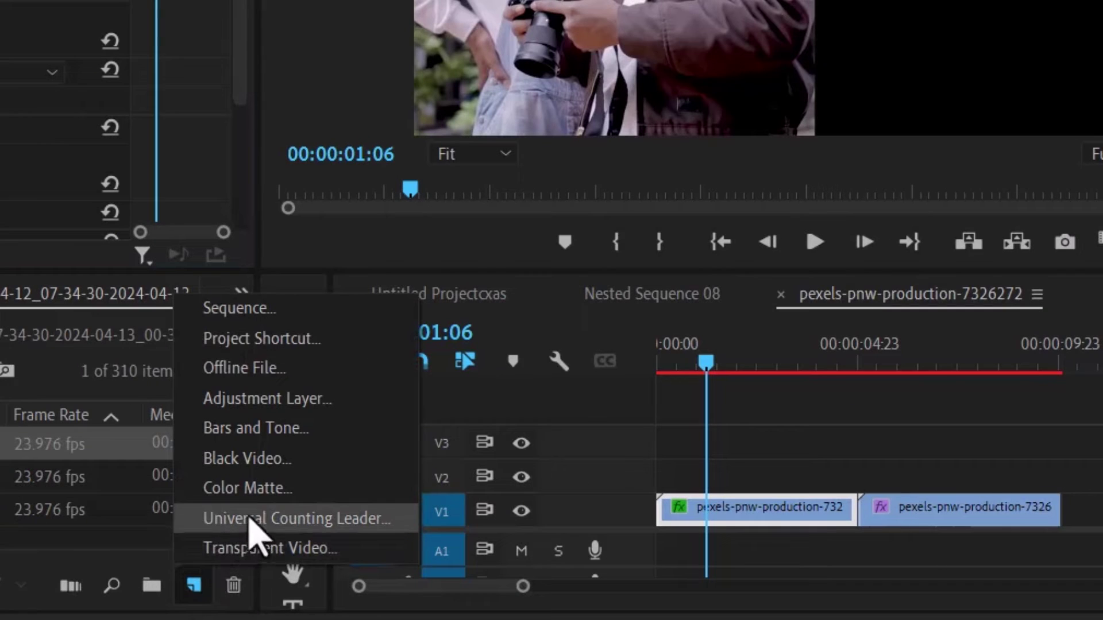
pyautogui.click(270, 490)
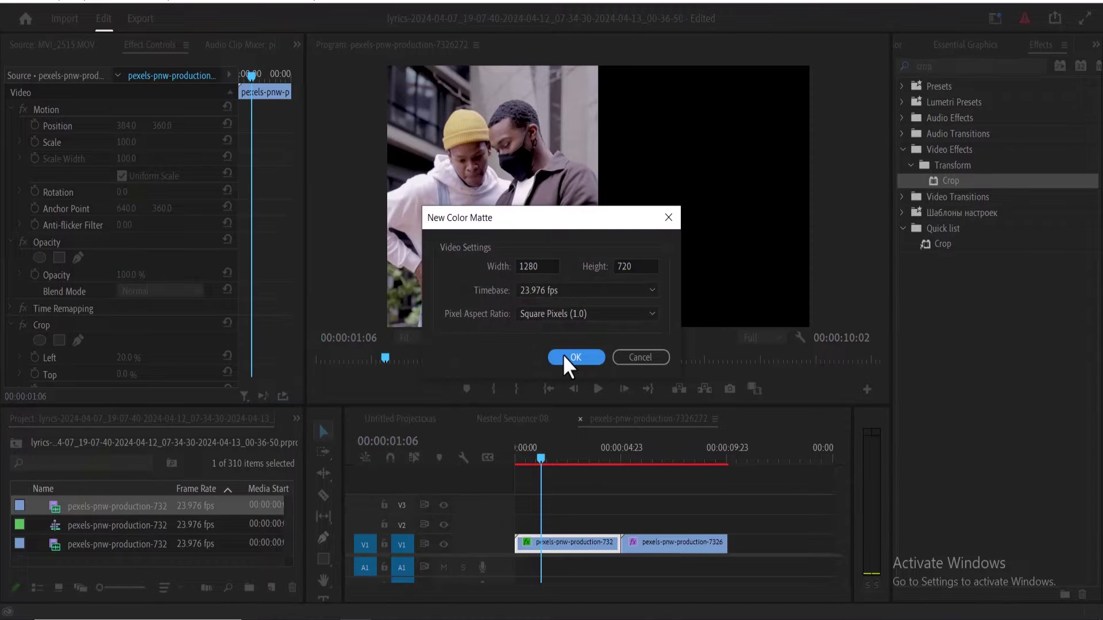
pyautogui.click(564, 357)
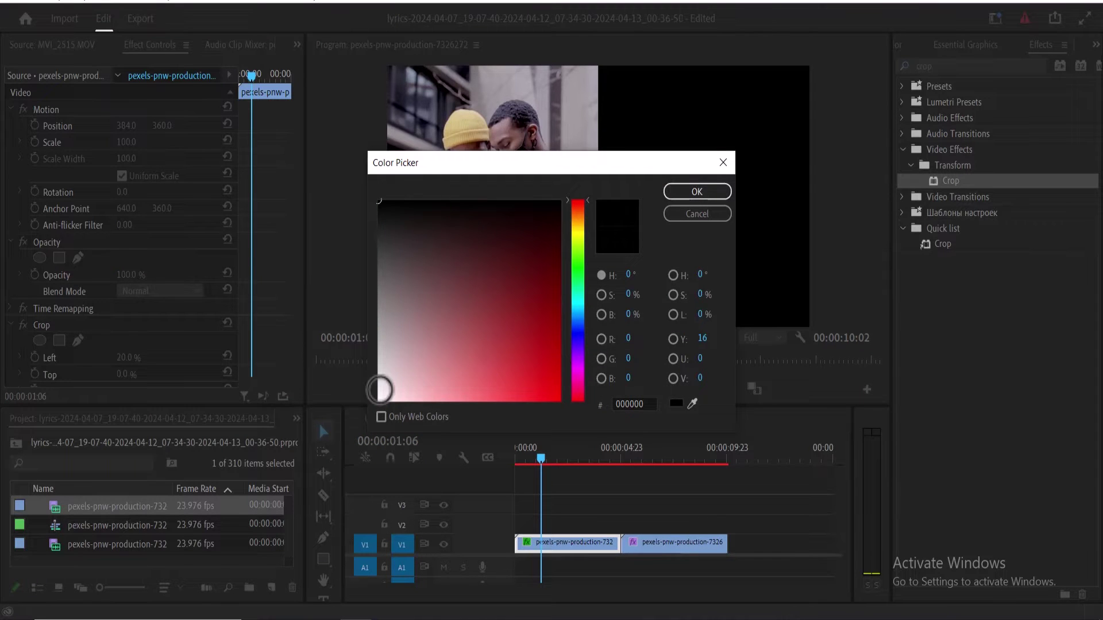
pyautogui.click(379, 398)
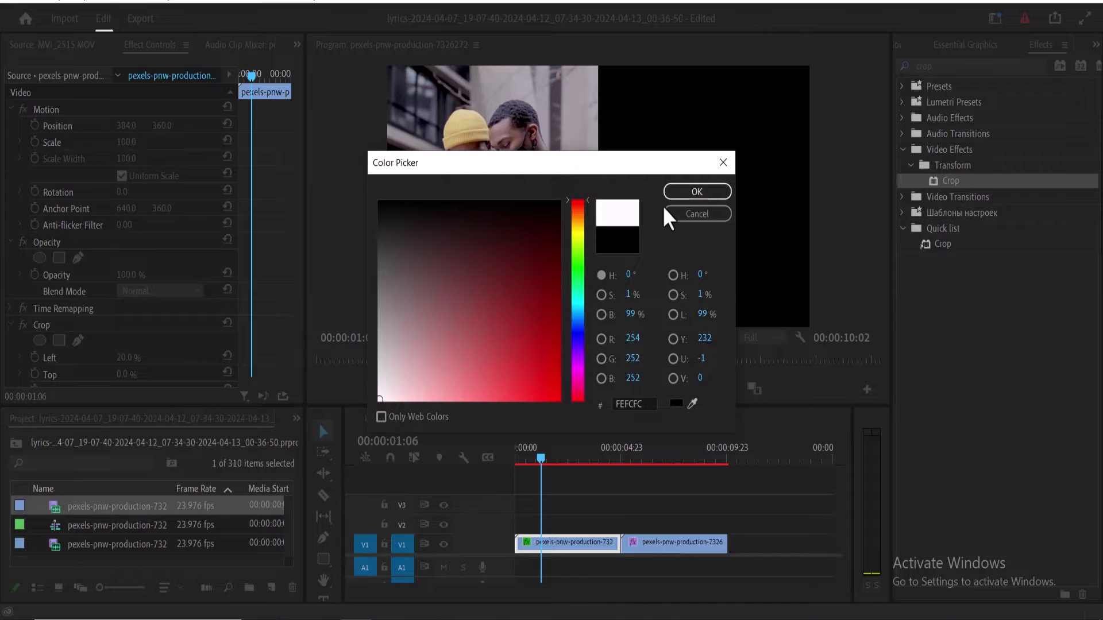
pyautogui.click(680, 193)
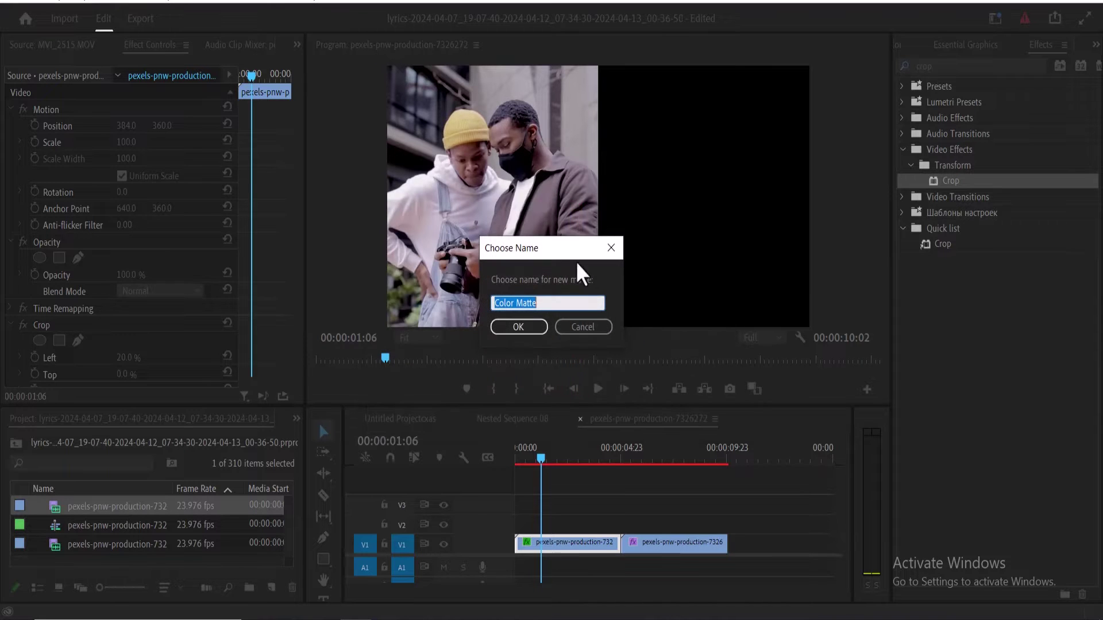
pyautogui.click(518, 323)
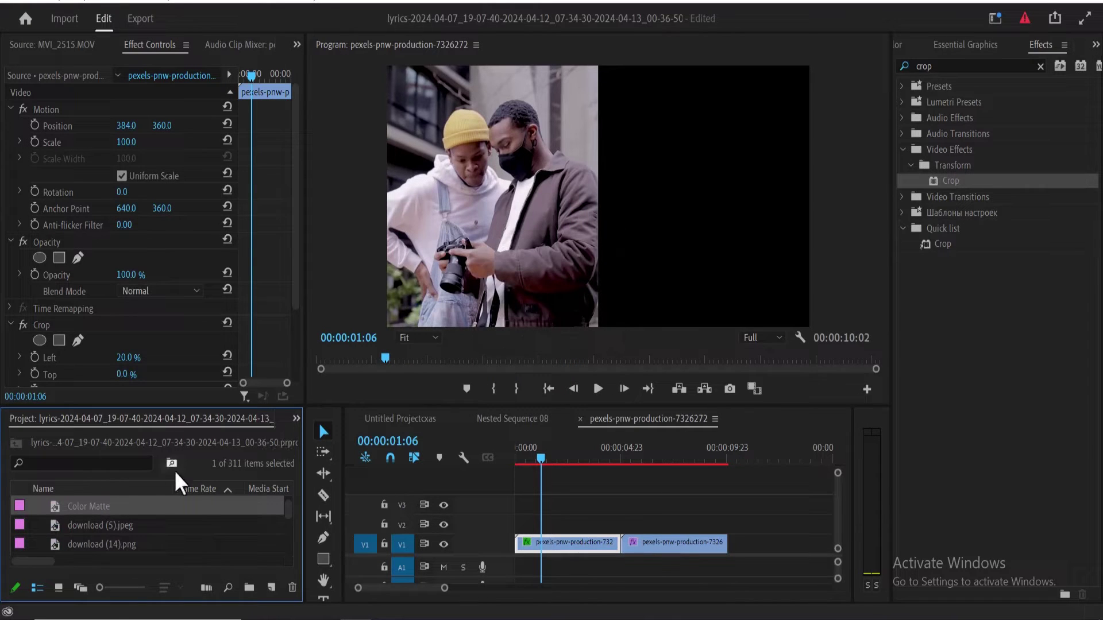
# - Put Color Matte on V2 at Position X 1276 and move the second pexels clip onto V3 at the start
pyautogui.moveTo(143, 505); pyautogui.dragTo(509, 525)
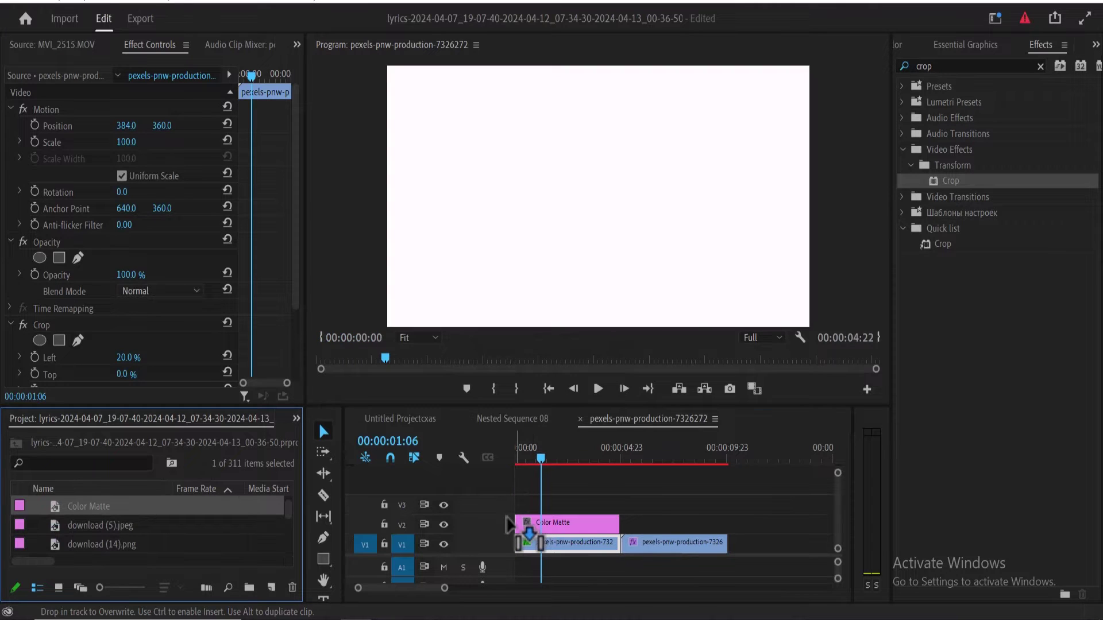
pyautogui.click(606, 527)
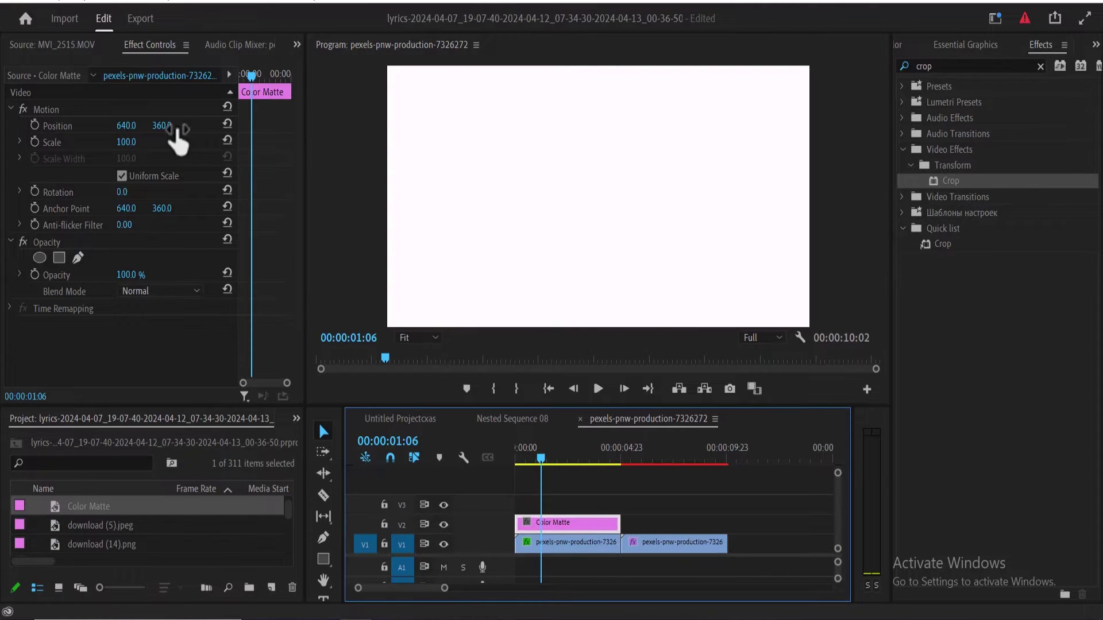
pyautogui.moveTo(127, 126); pyautogui.dragTo(345, 126)
pyautogui.moveTo(403, 92); pyautogui.dragTo(551, 92)
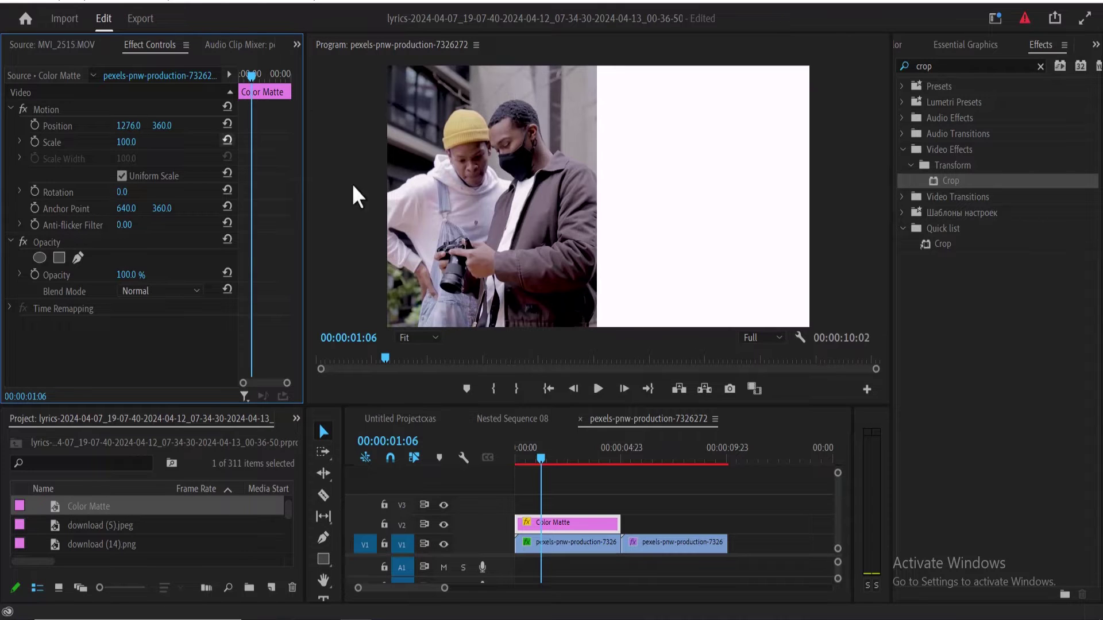
pyautogui.moveTo(678, 537); pyautogui.dragTo(565, 511)
pyautogui.moveTo(544, 457); pyautogui.dragTo(551, 457)
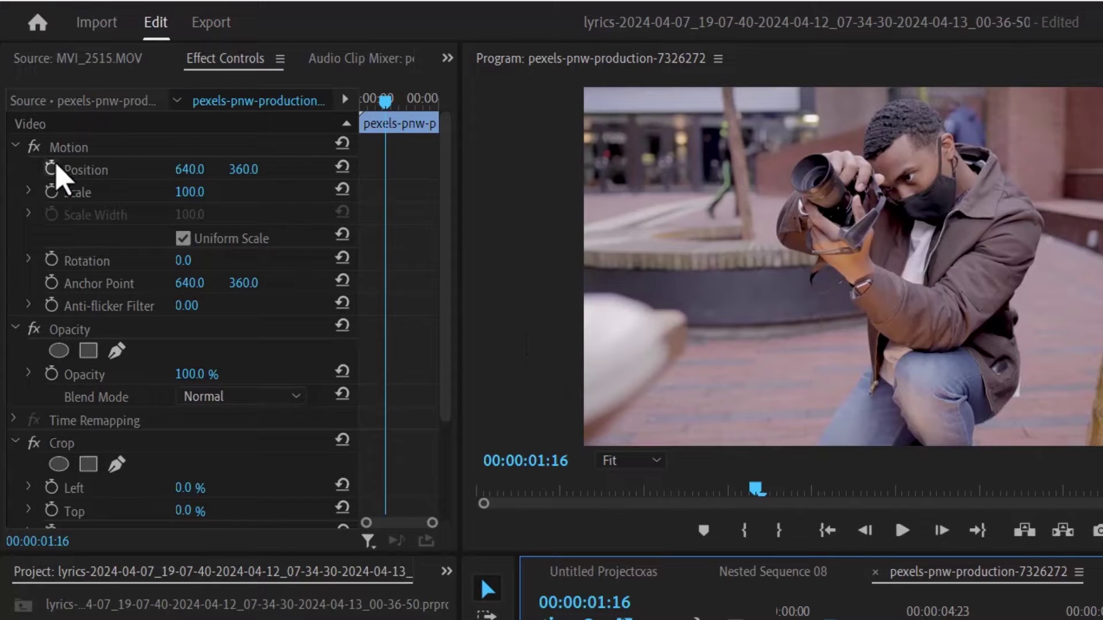
# - Enable Position, Crop Left and Crop Right keyframes on the V3 clip at 01:16
pyautogui.click(54, 179)
pyautogui.click(52, 488)
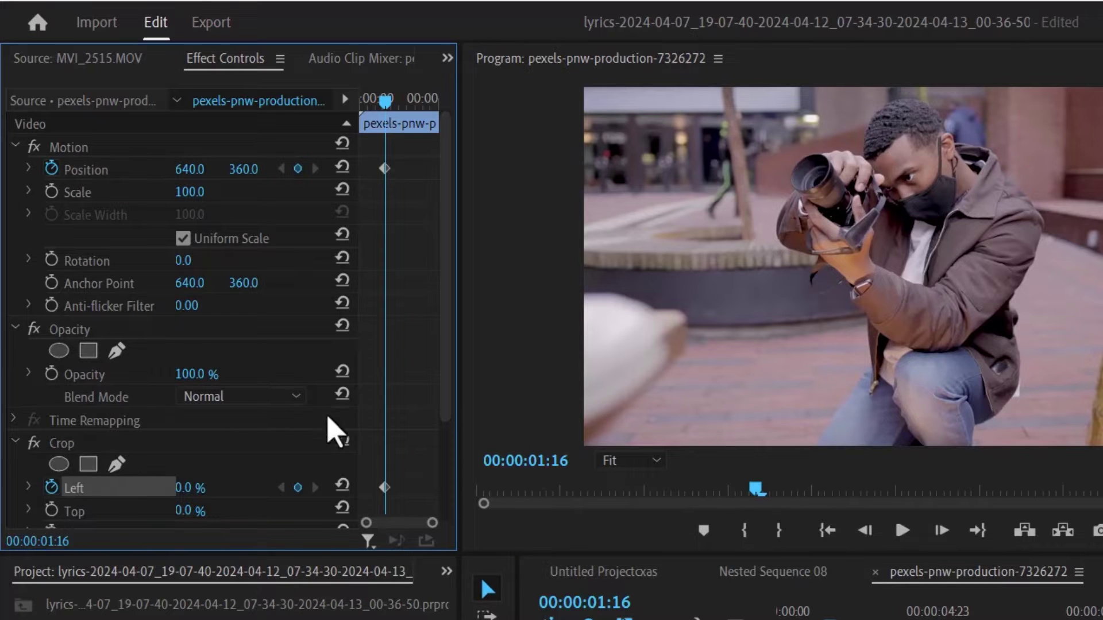
pyautogui.moveTo(446, 420); pyautogui.dragTo(451, 483)
pyautogui.click(53, 447)
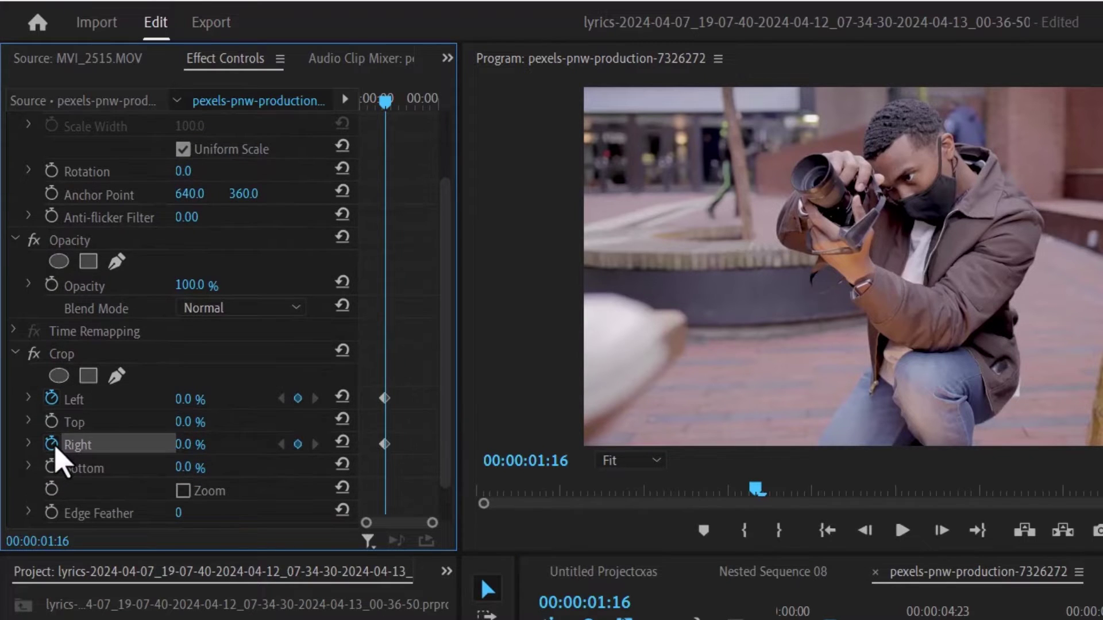
# - At 02:07, crop the V3 clip 26% right and 25% left and move it to X 971
pyautogui.hotkey('shift', 'Right')
pyautogui.hotkey('shift', 'Right')
pyautogui.hotkey('shift', 'Right')
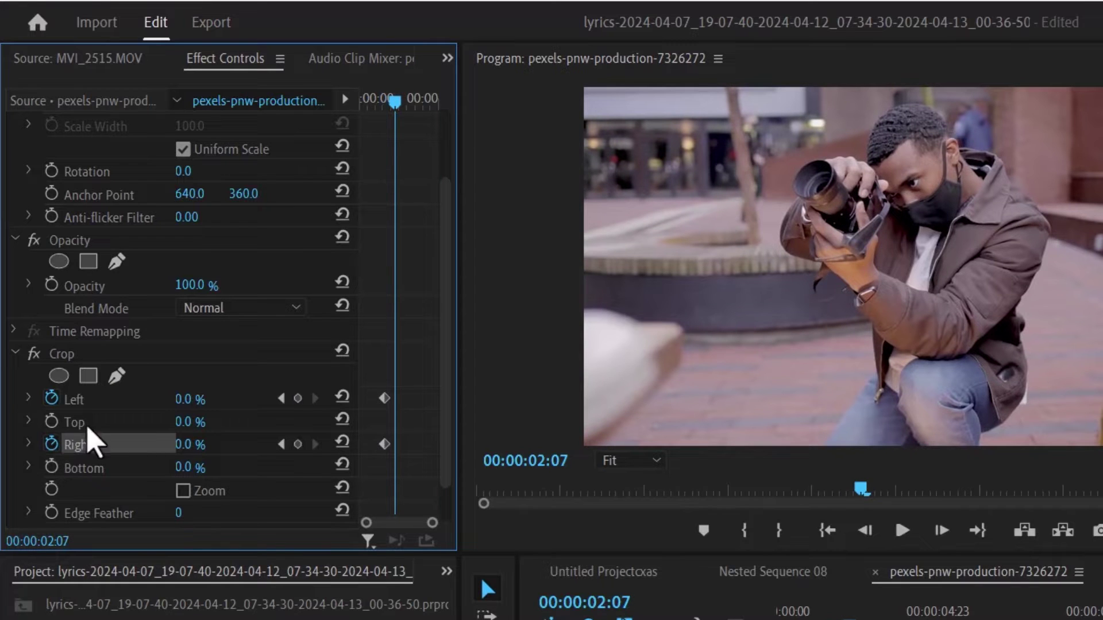
pyautogui.moveTo(190, 444); pyautogui.dragTo(268, 444)
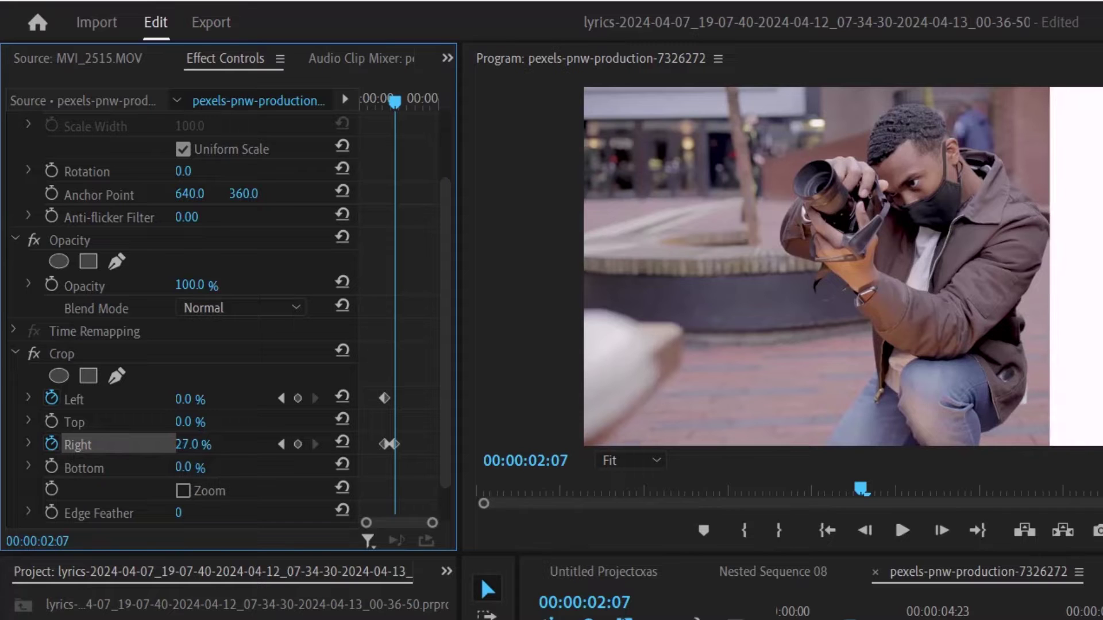
pyautogui.moveTo(187, 400); pyautogui.dragTo(300, 406)
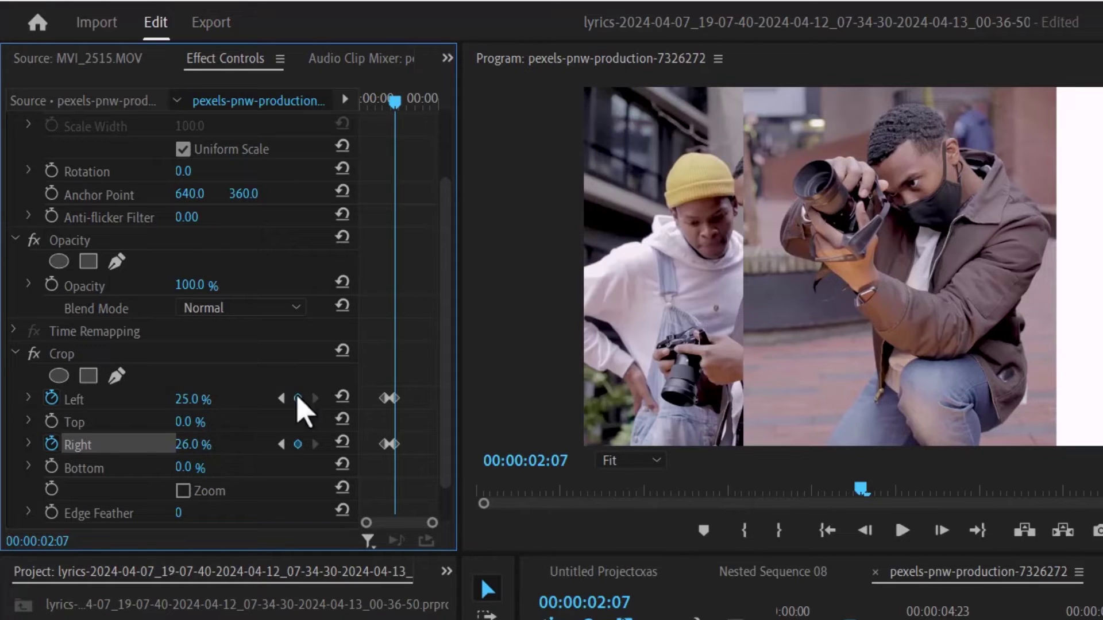
pyautogui.scroll(3, 449, 373)
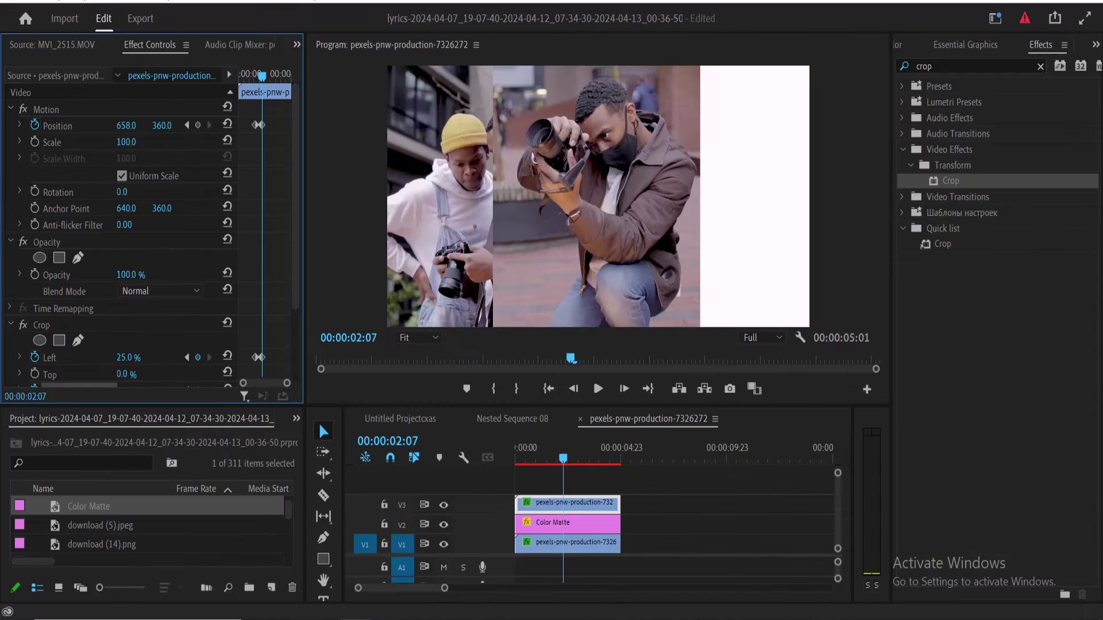
pyautogui.moveTo(199, 173); pyautogui.dragTo(293, 172)
pyautogui.moveTo(127, 125); pyautogui.dragTo(178, 125)
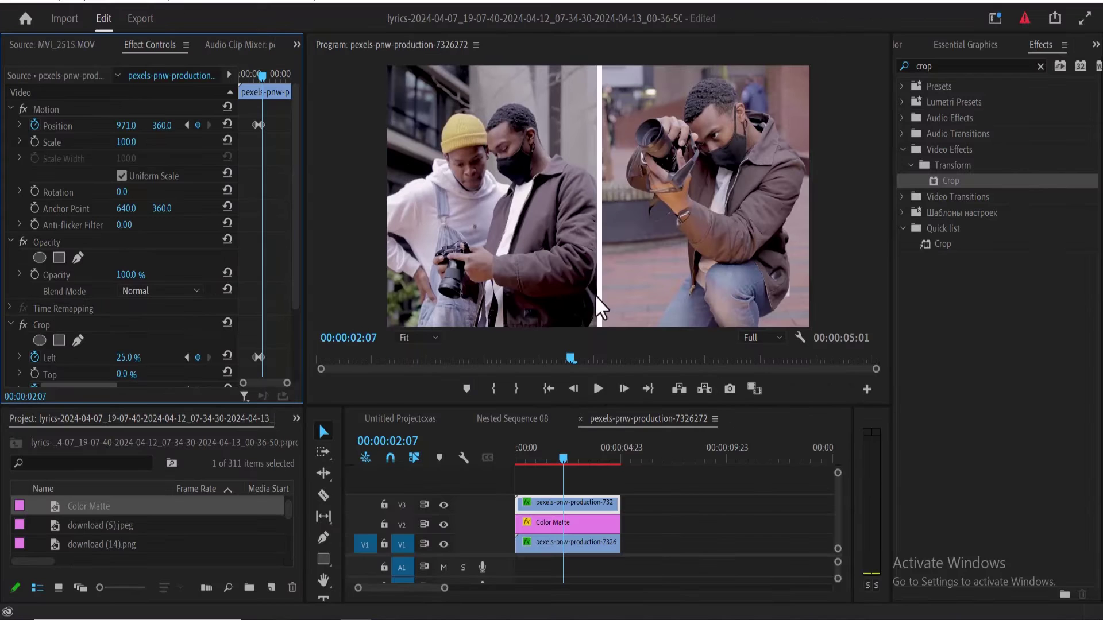
# - Nudge the white matte to X 1279 and refine the V3 clip's left crop to 24.5%
pyautogui.click(574, 521)
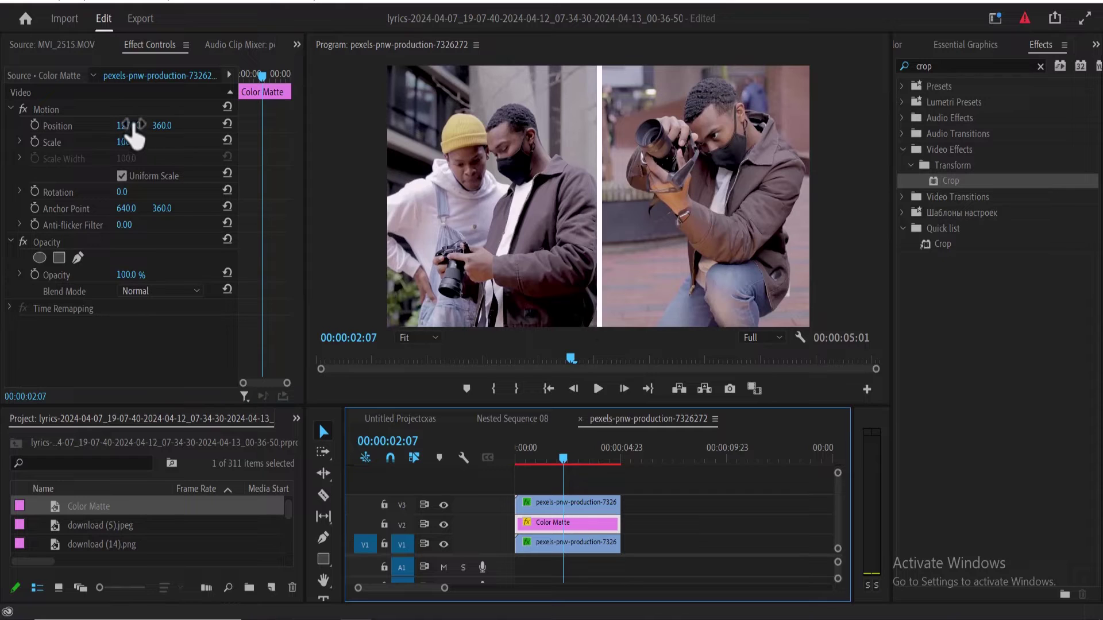
pyautogui.moveTo(134, 126); pyautogui.dragTo(137, 126)
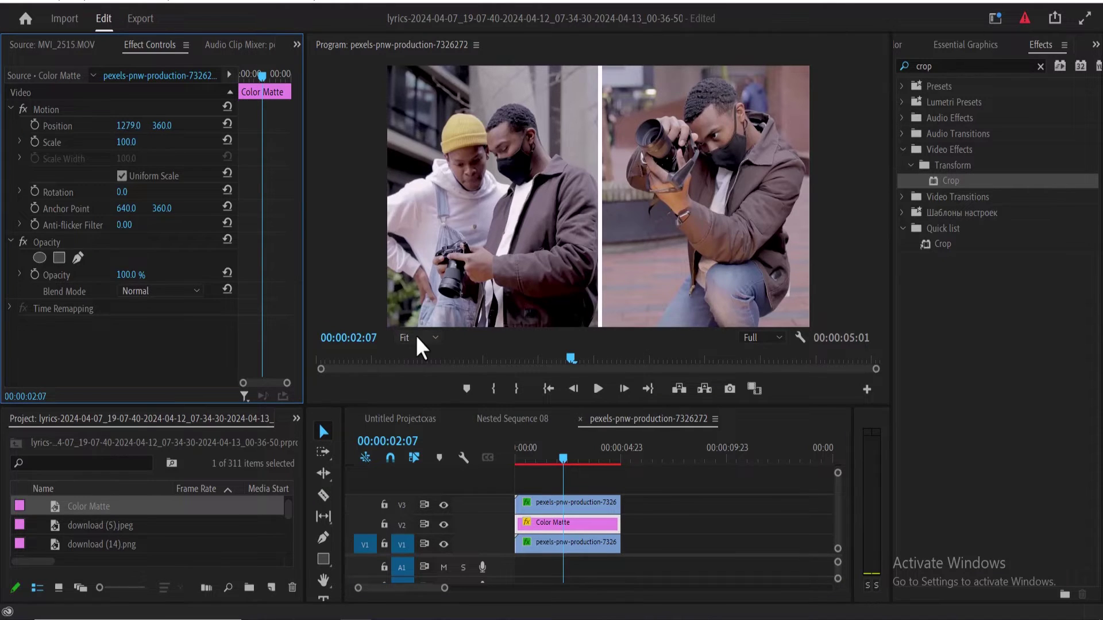
pyautogui.click(565, 502)
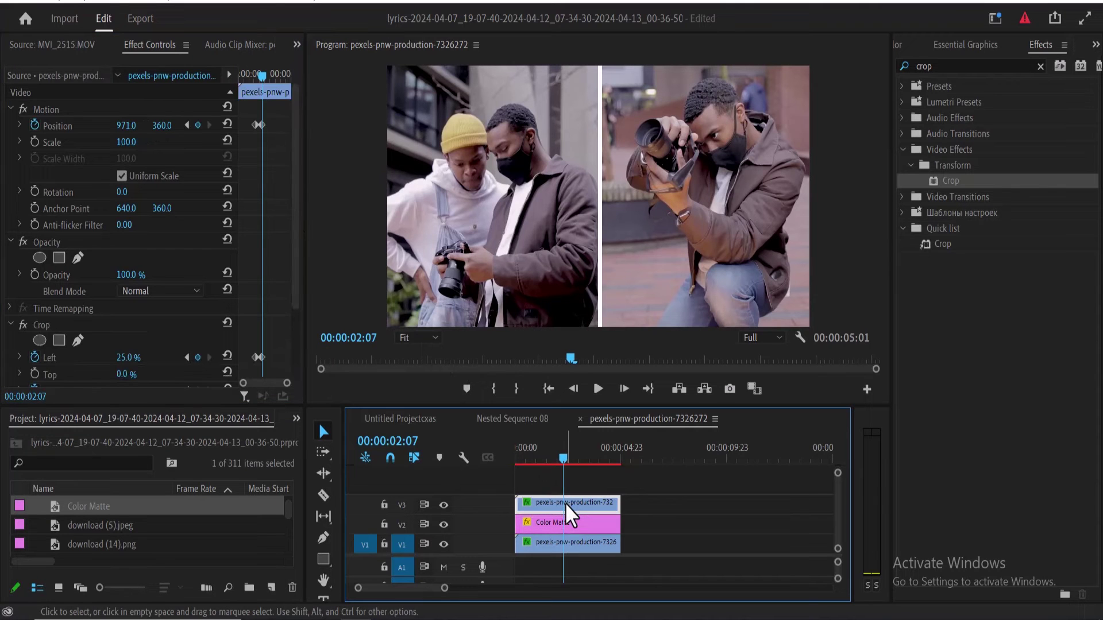
pyautogui.moveTo(295, 296); pyautogui.dragTo(297, 357)
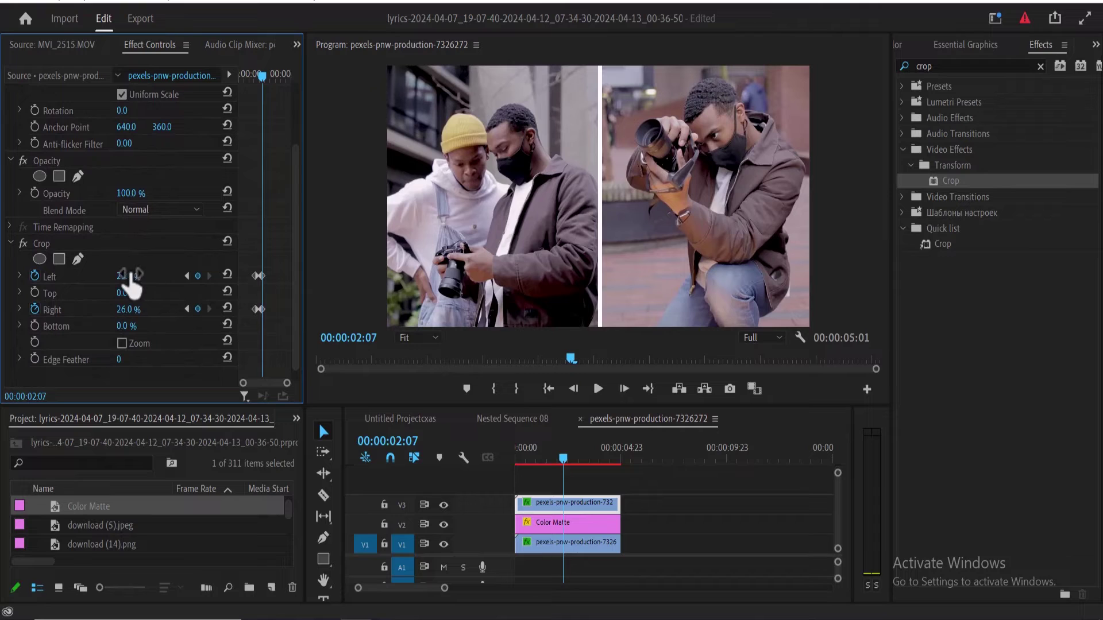
pyautogui.press('Return')
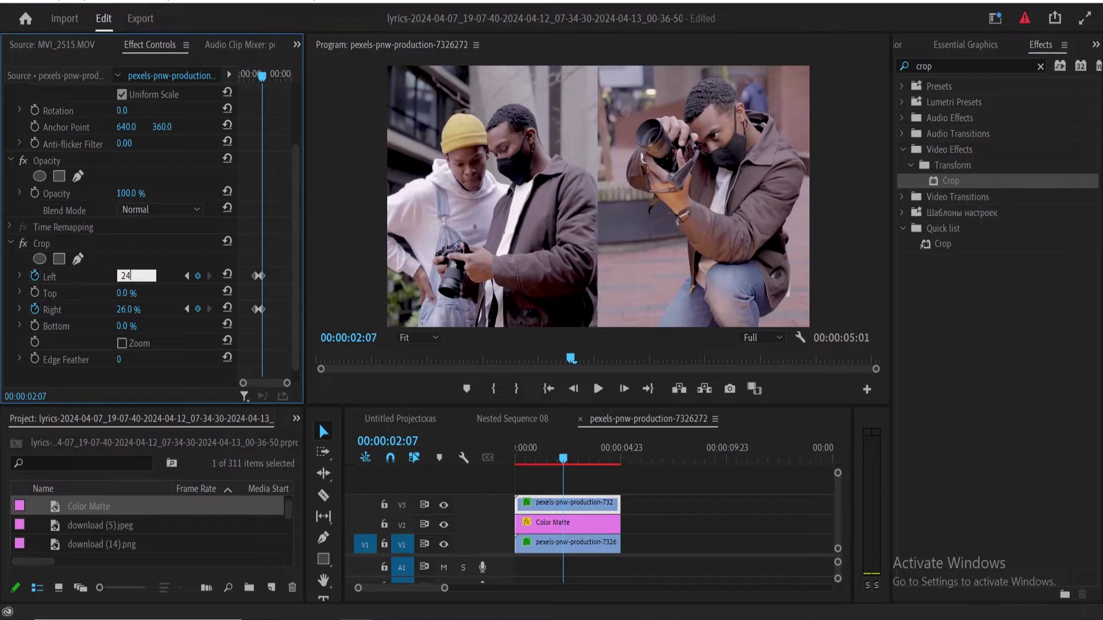
pyautogui.write('5')
pyautogui.press('Return')
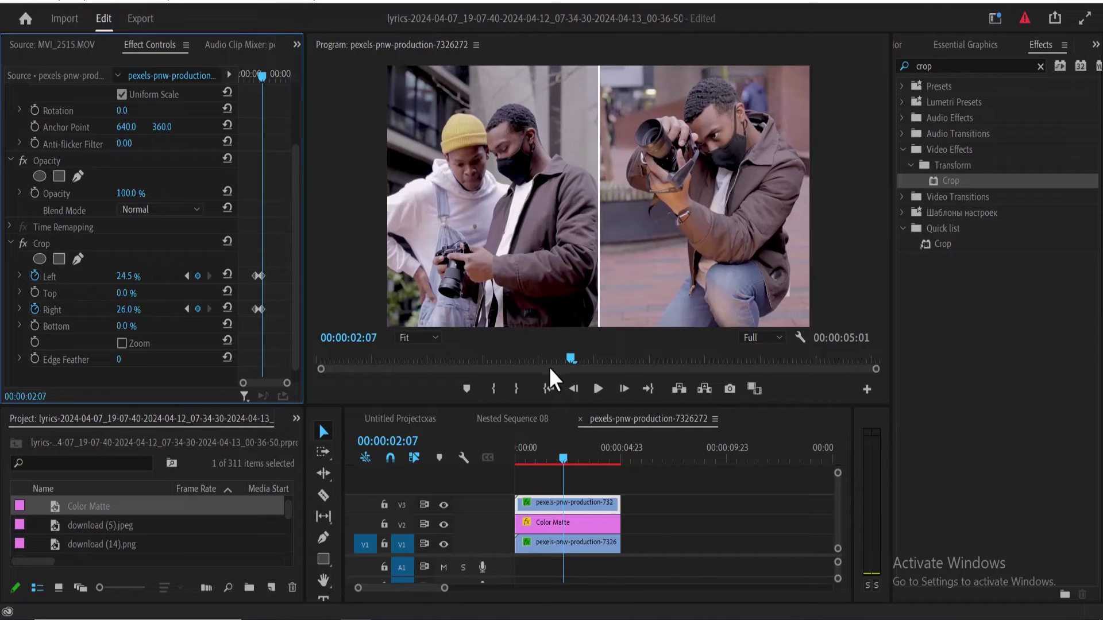
pyautogui.click(547, 388)
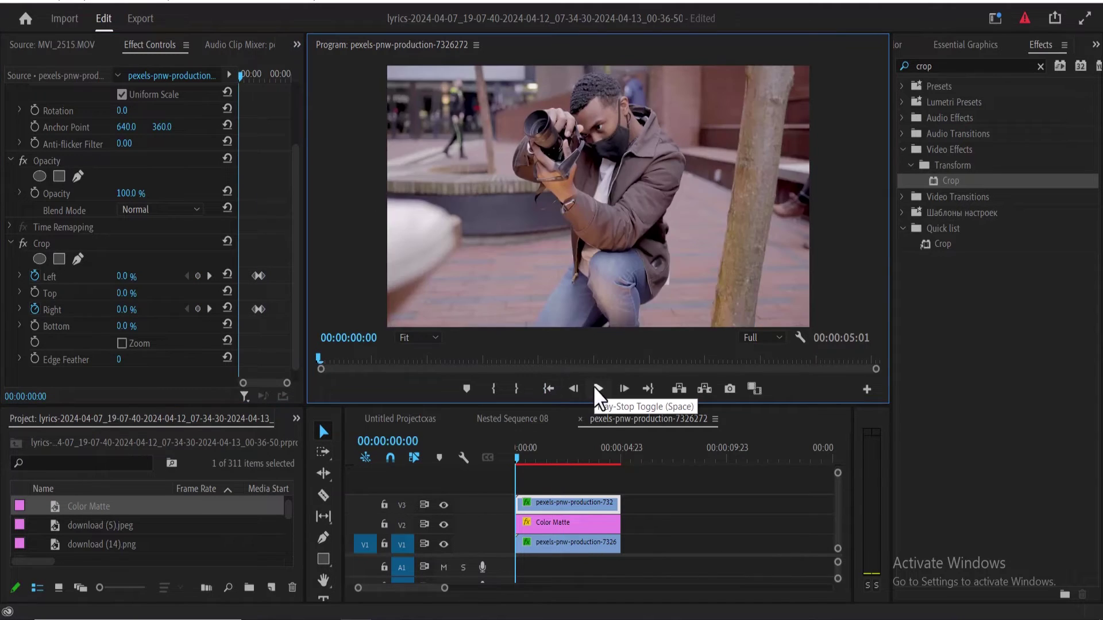
# - Play the sequence from the start, stop, and scrub the playhead to 00:00:03:11
pyautogui.click(596, 388)
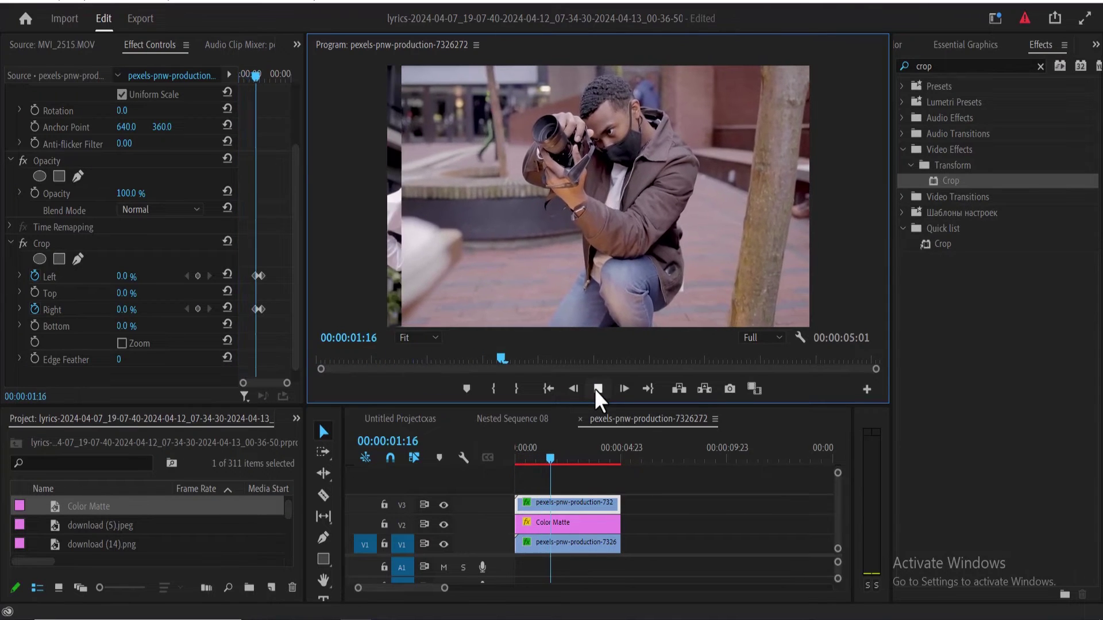
pyautogui.click(595, 388)
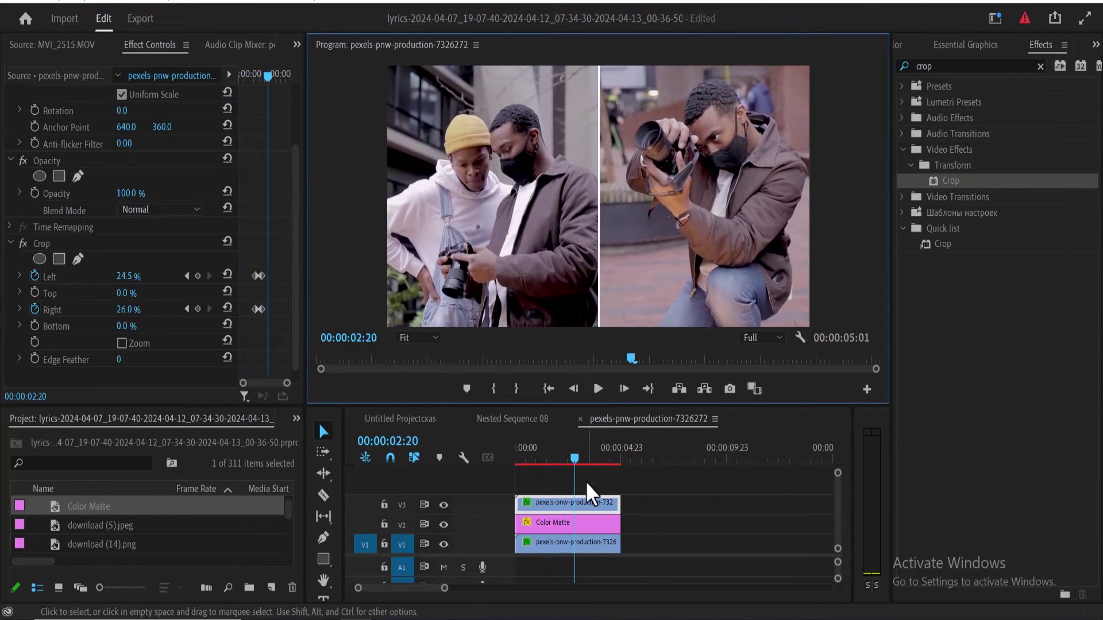
pyautogui.moveTo(574, 458); pyautogui.dragTo(587, 457)
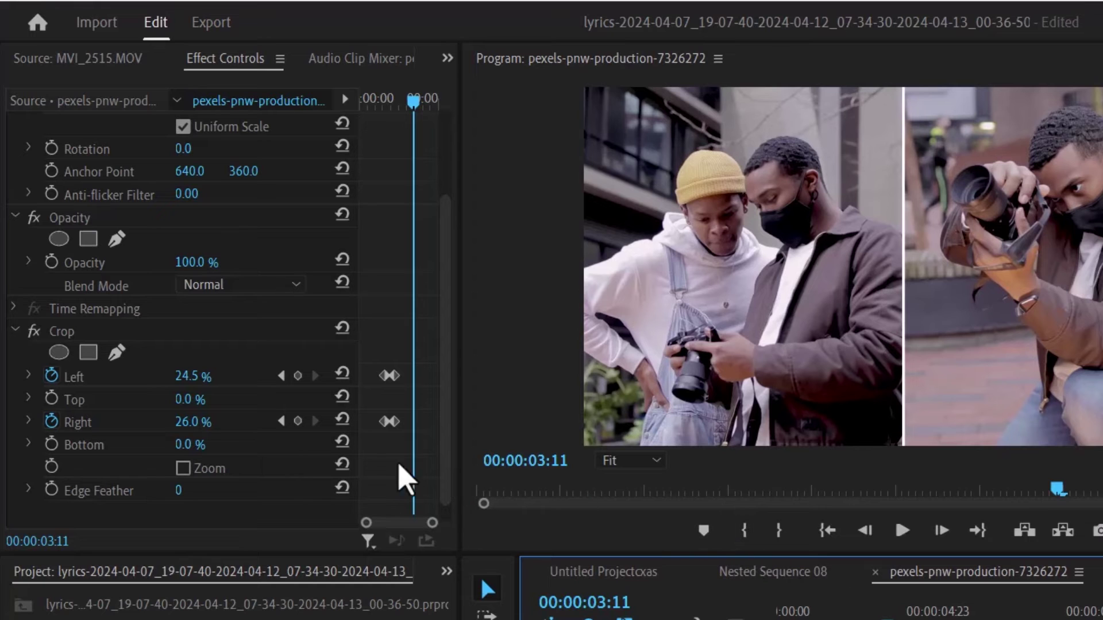
# - Add Crop Right, Crop Left and Position keyframes on the V3 clip at 03:11
pyautogui.click(298, 422)
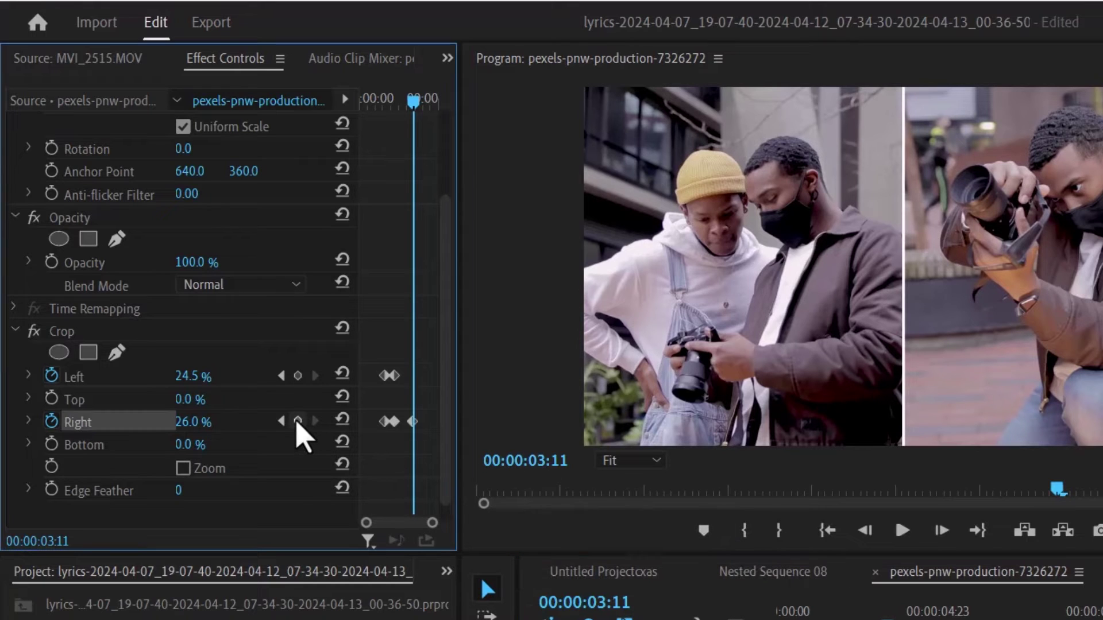
pyautogui.click(298, 376)
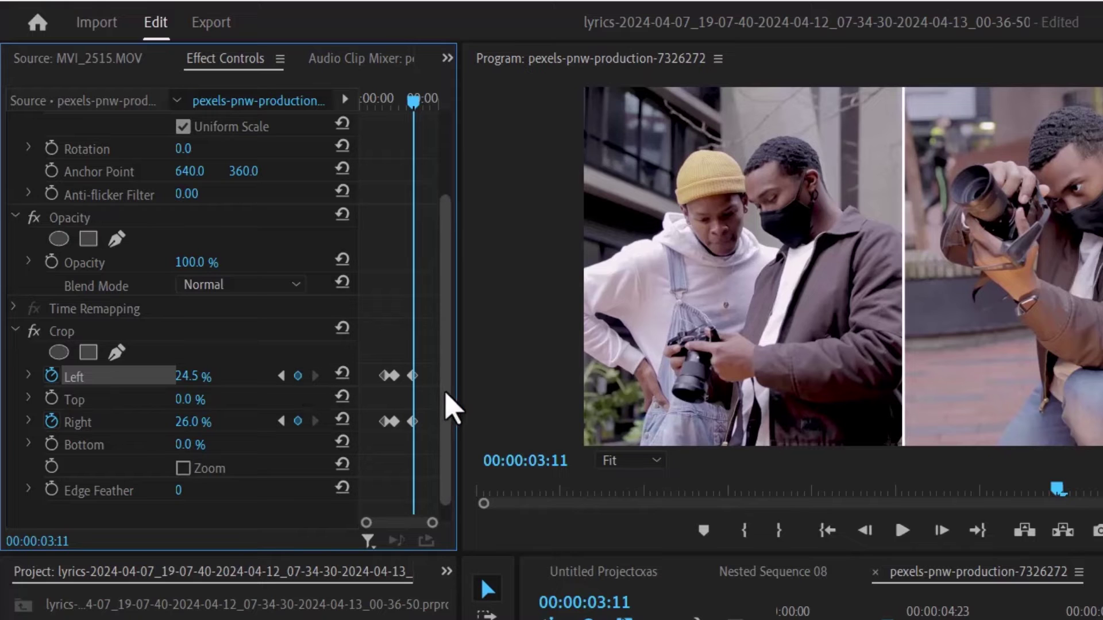
pyautogui.moveTo(450, 405); pyautogui.dragTo(448, 264)
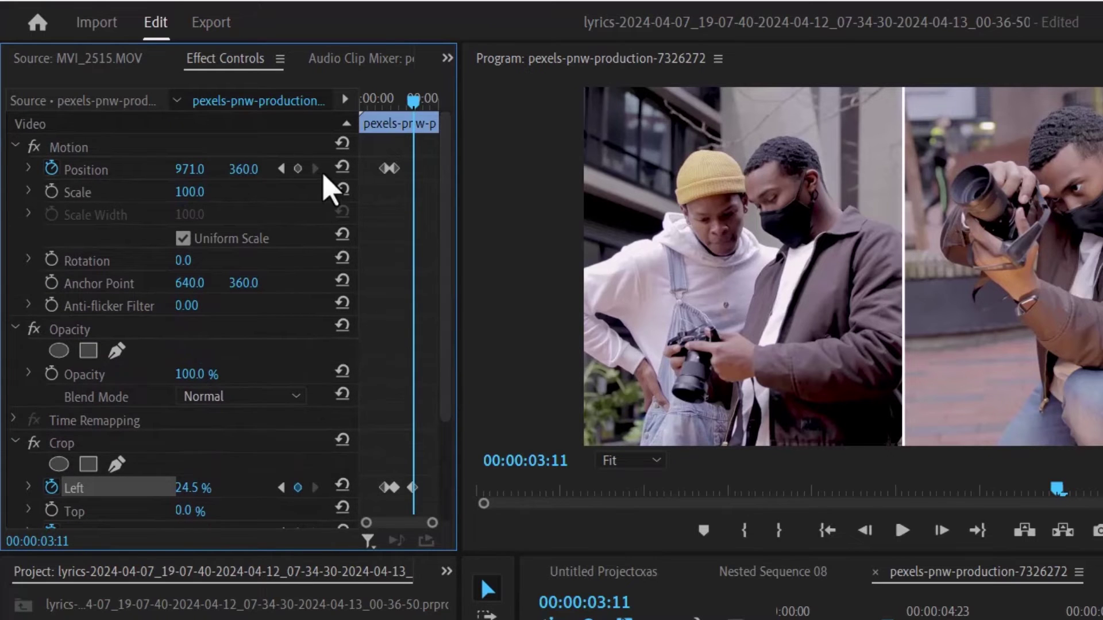
pyautogui.click(298, 168)
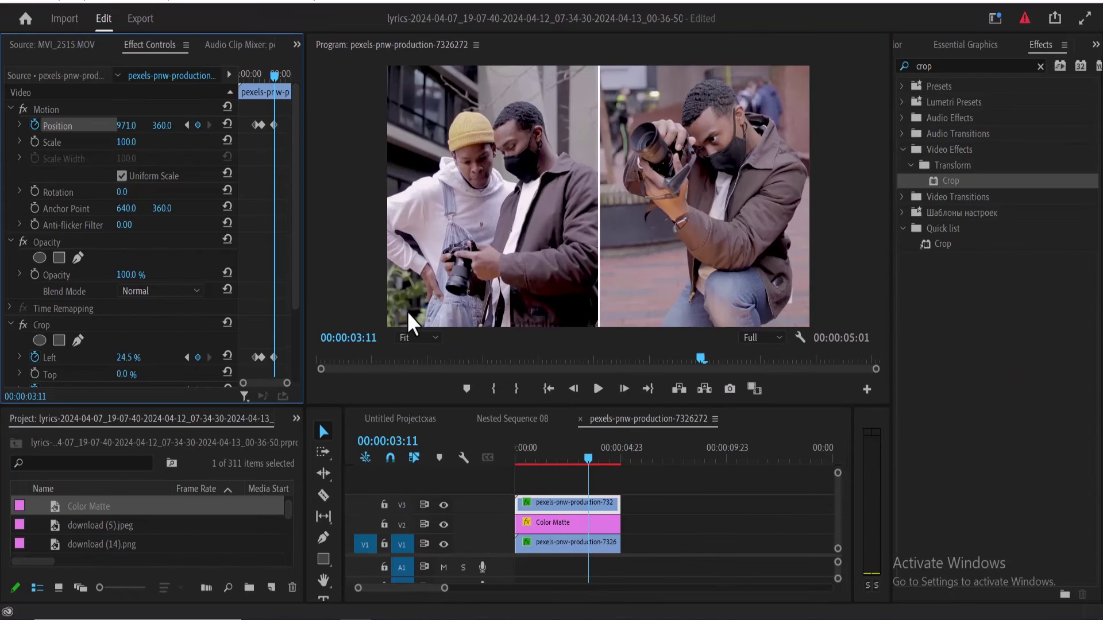
# - Start Position, Crop Left and Crop Right keyframes on the V1 clip at 03:11
pyautogui.click(582, 546)
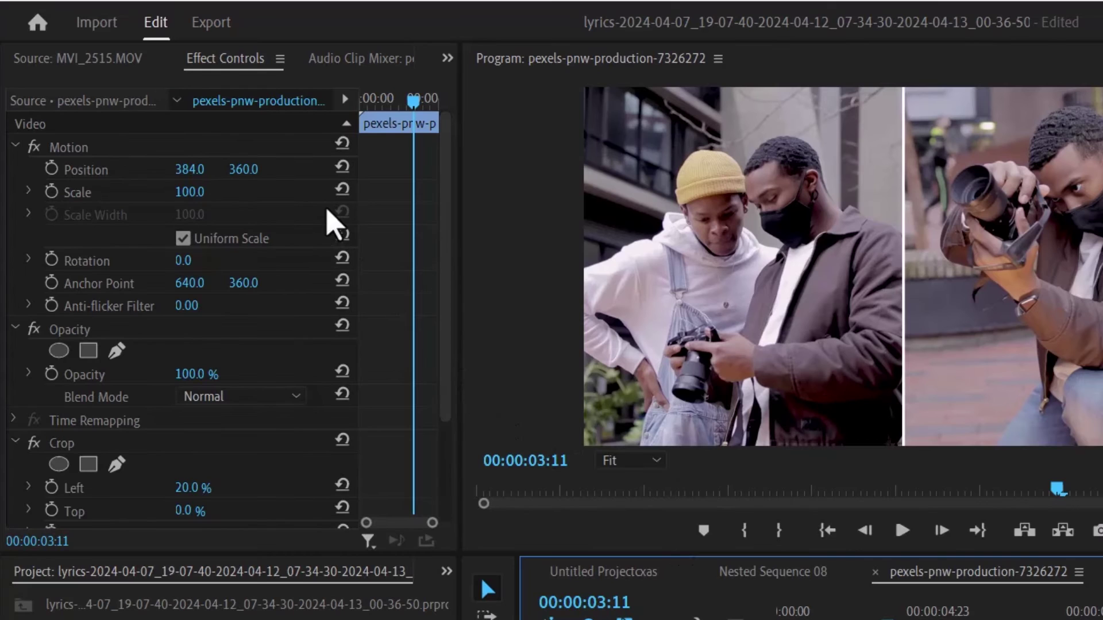
pyautogui.click(52, 168)
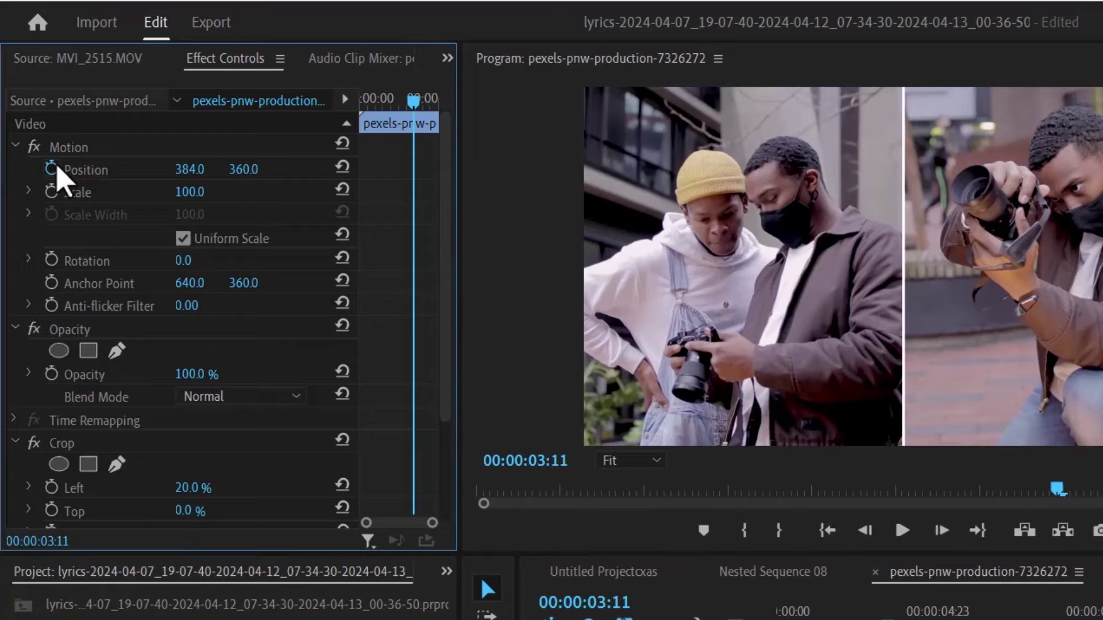
pyautogui.scroll(-5, 437, 276)
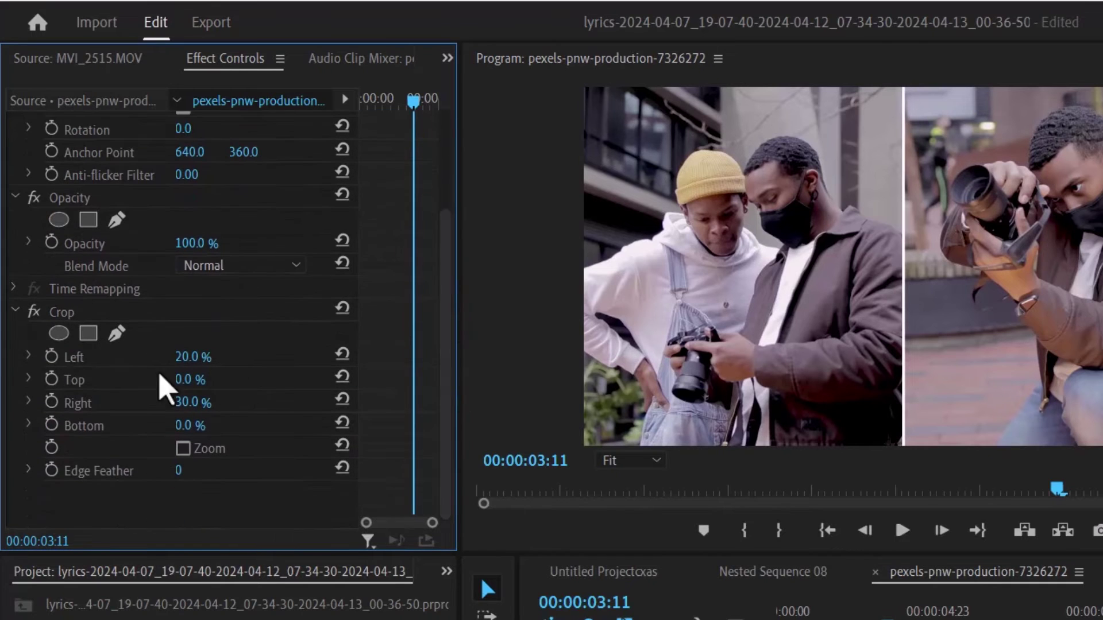
pyautogui.click(52, 356)
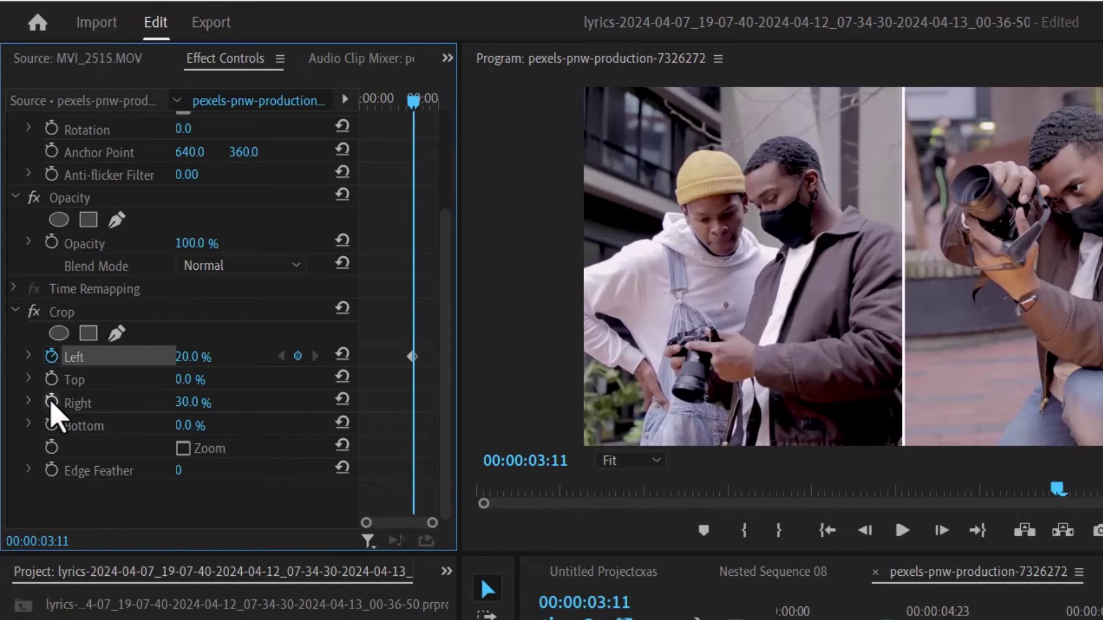
pyautogui.click(52, 402)
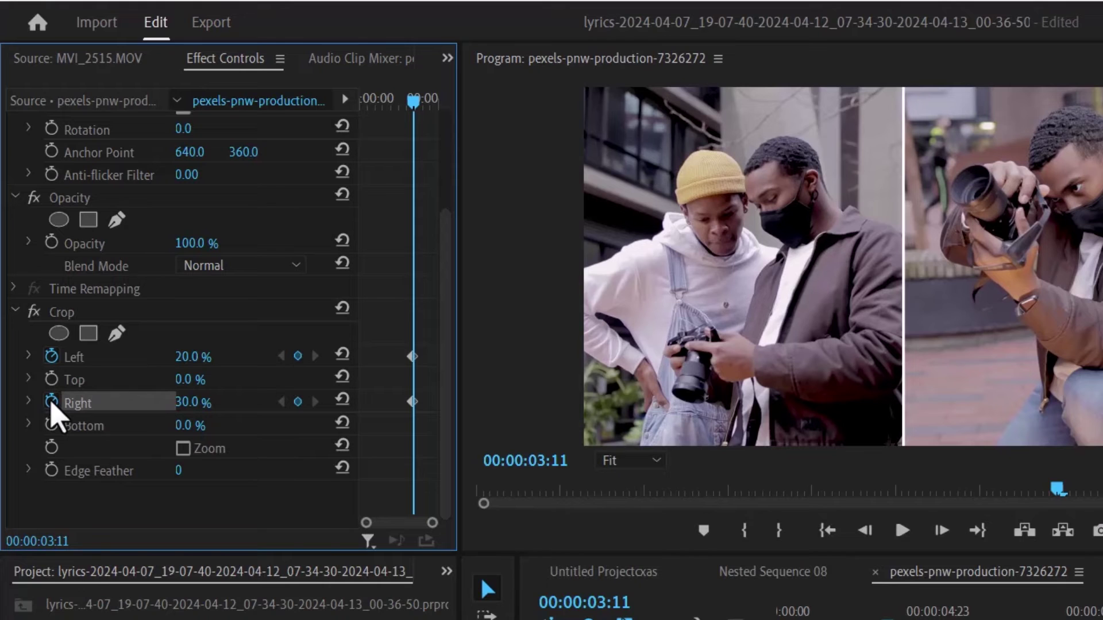
# - At 04:02, reset the V1 clip's crops to 0% and its position to 640, 360
pyautogui.press('Right')
pyautogui.press('Right')
pyautogui.press('Right')
pyautogui.press('Right')
pyautogui.press('Right')
pyautogui.press('Right')
pyautogui.press('Right')
pyautogui.press('Right')
pyautogui.press('Right')
pyautogui.press('Right')
pyautogui.press('Right')
pyautogui.press('Right')
pyautogui.press('Right')
pyautogui.press('Right')
pyautogui.press('Right')
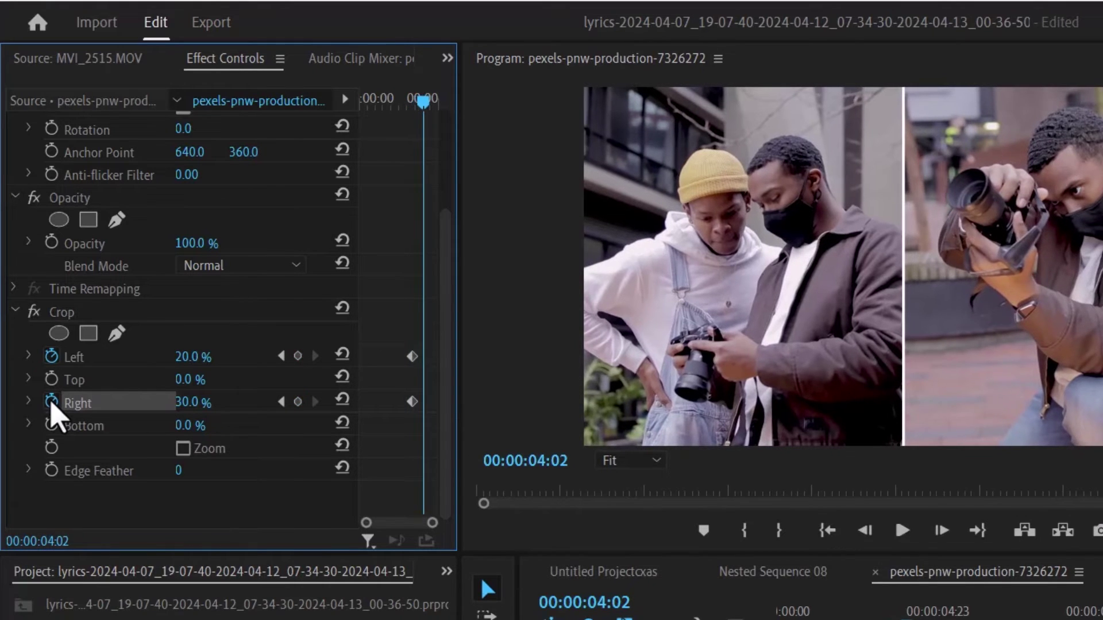
pyautogui.click(342, 399)
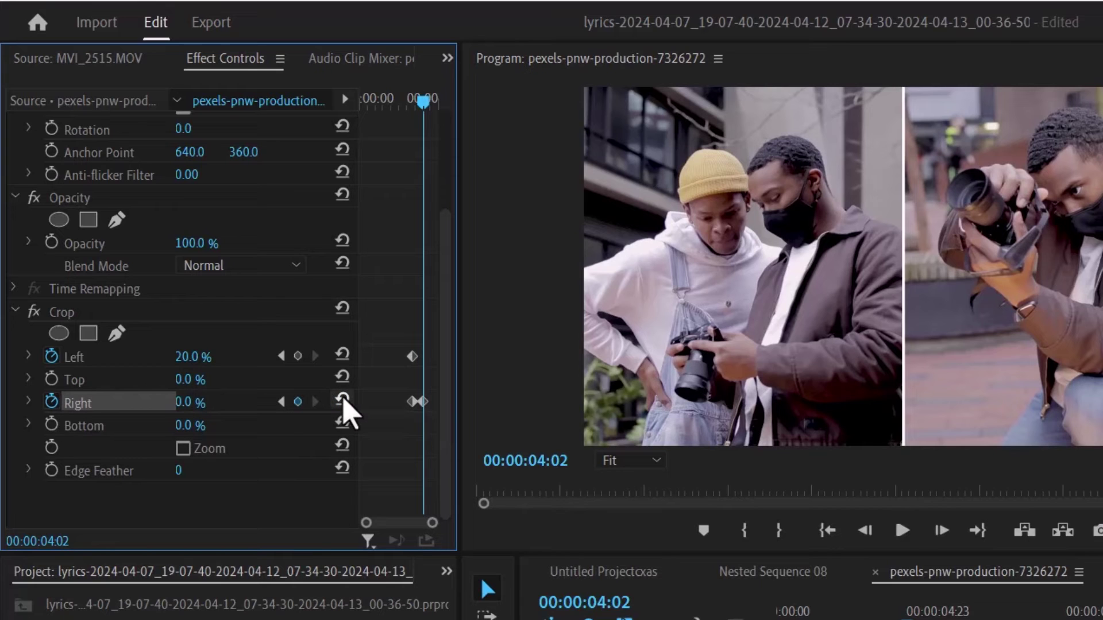
pyautogui.click(343, 354)
pyautogui.moveTo(450, 320); pyautogui.dragTo(451, 271)
pyautogui.click(343, 166)
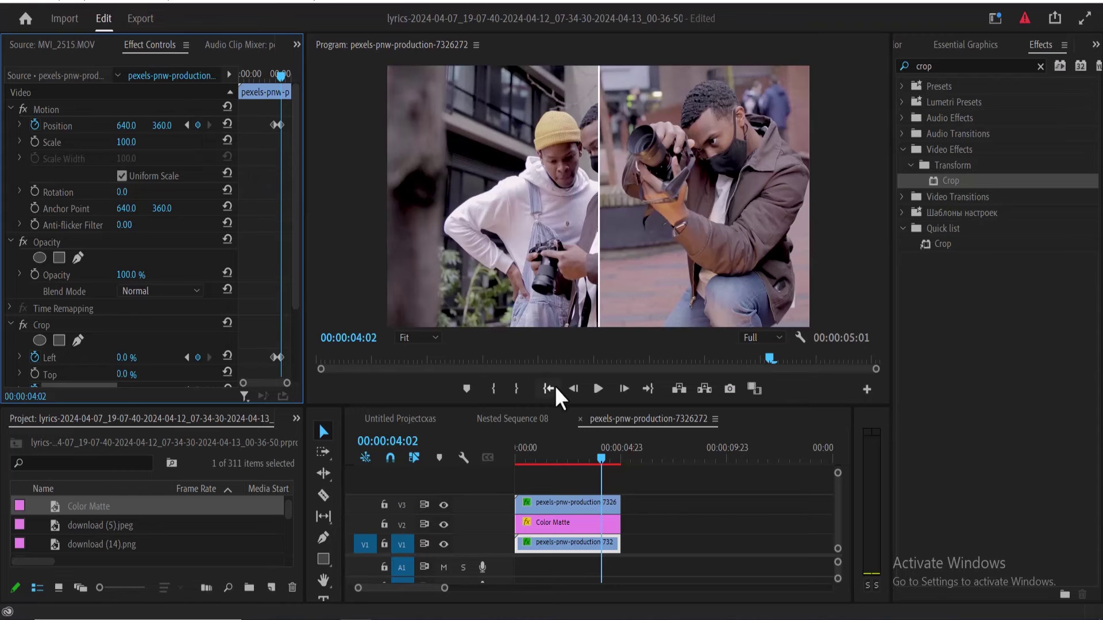
# - Select the V3 clip and jump back to its previous keyframe at 03:11
pyautogui.click(589, 502)
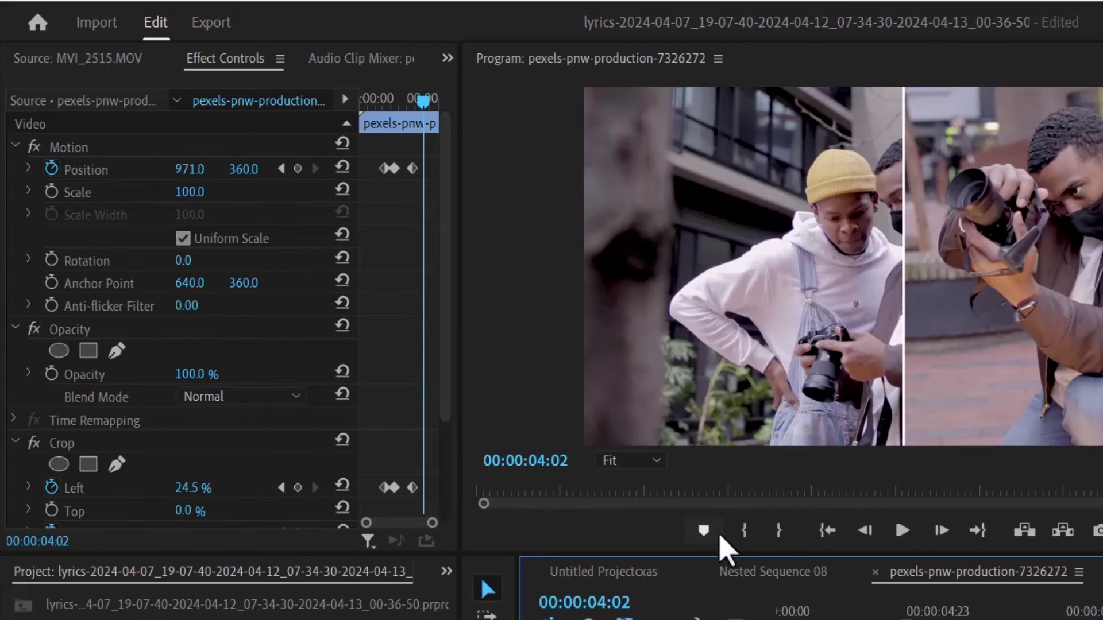
pyautogui.click(281, 168)
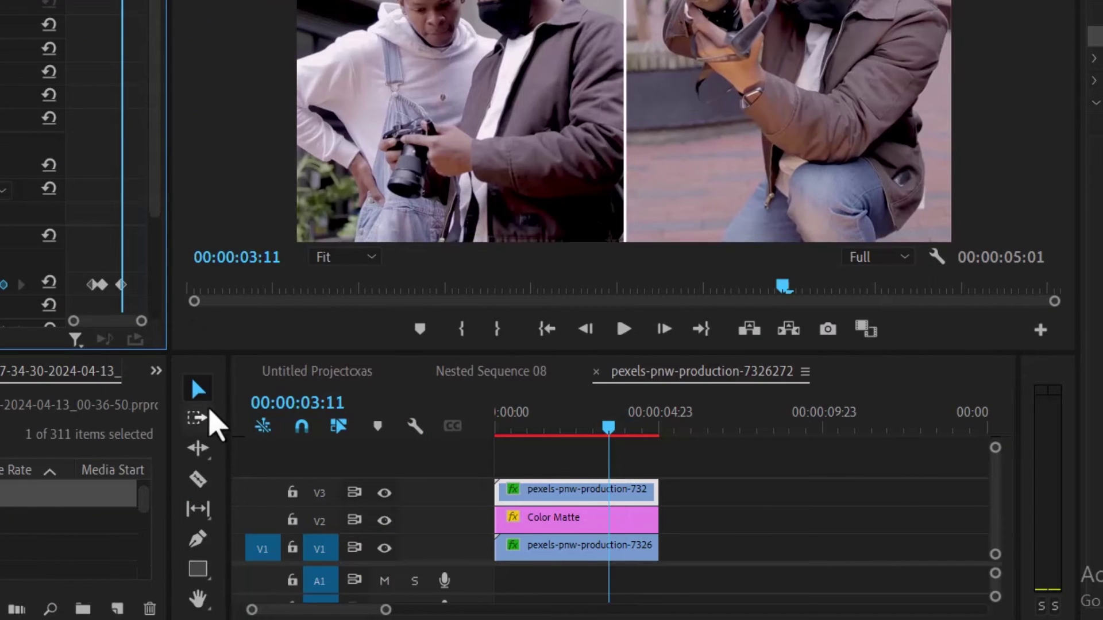
# - Razor-cut the top V3 clip and the white Color Matte at 00:00:03:11
pyautogui.click(196, 483)
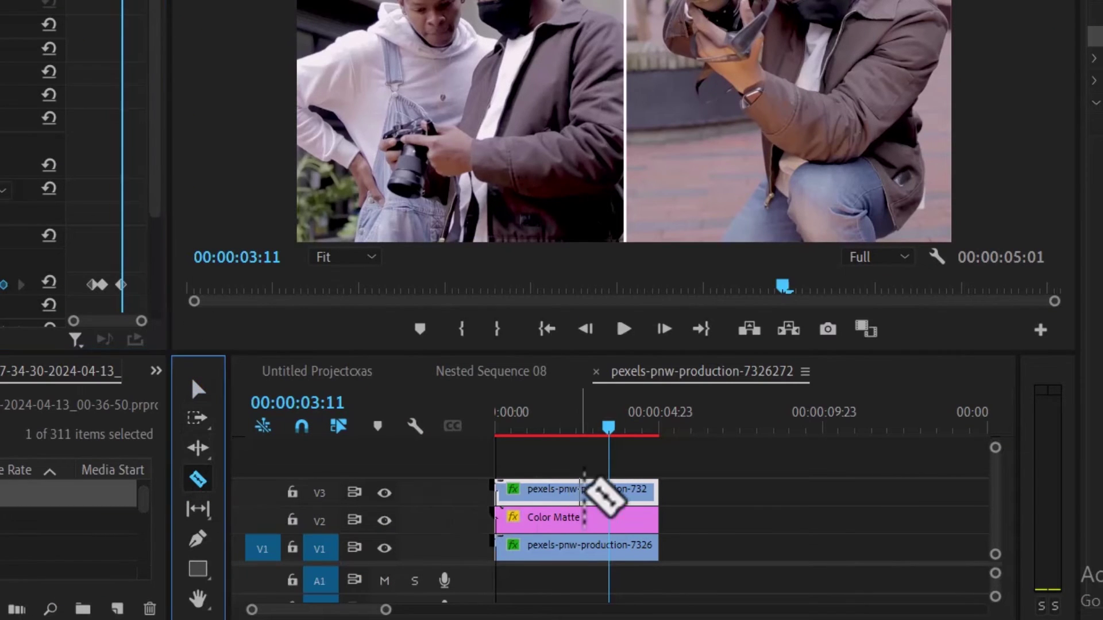
pyautogui.click(609, 493)
pyautogui.click(612, 520)
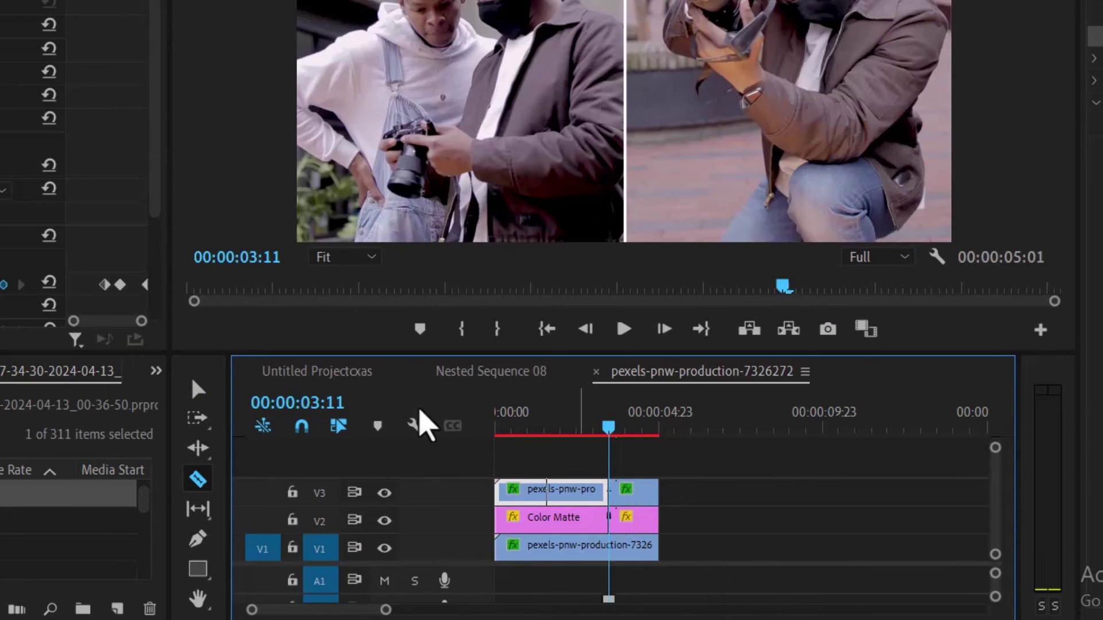
# - Nest the right-hand pieces of both cut clips into Nested Sequence 10
pyautogui.click(198, 389)
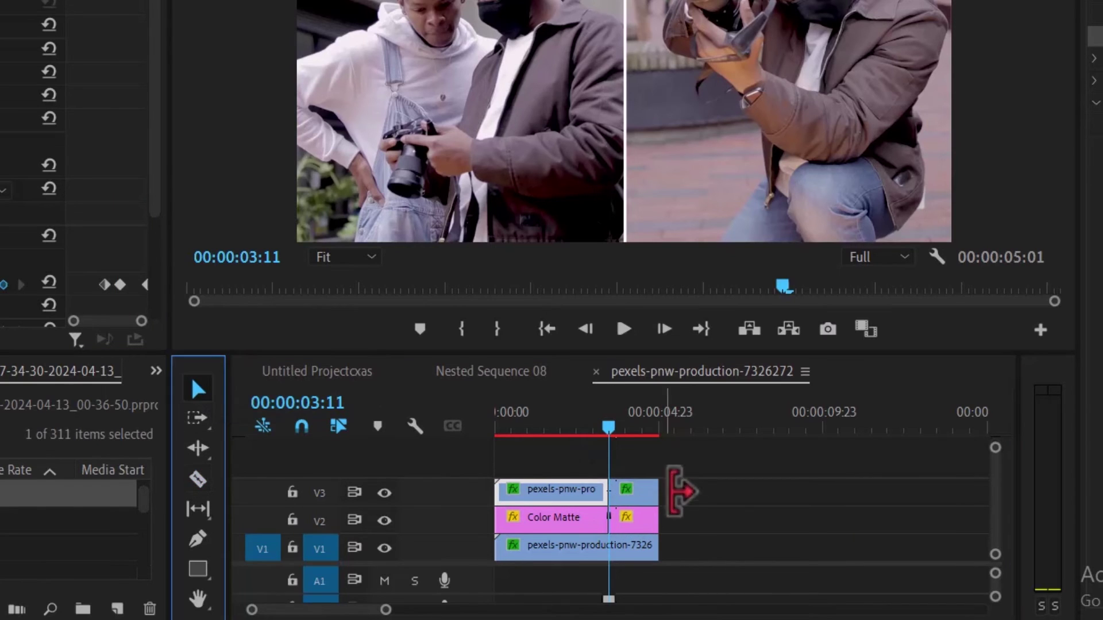
pyautogui.moveTo(683, 483); pyautogui.dragTo(646, 507)
pyautogui.rightClick(653, 515)
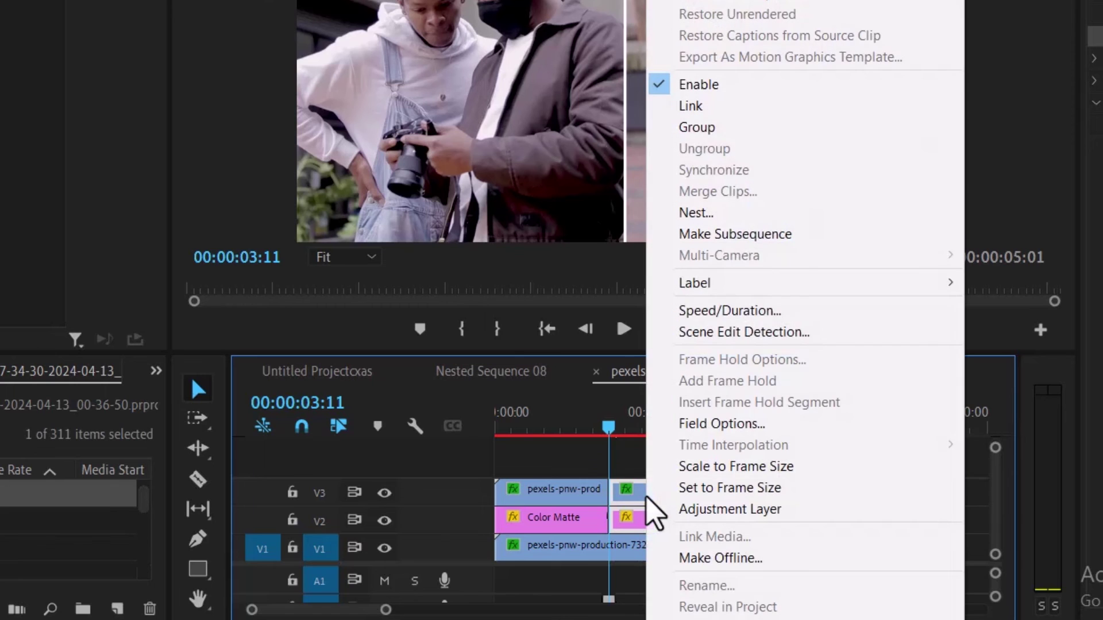
pyautogui.click(715, 214)
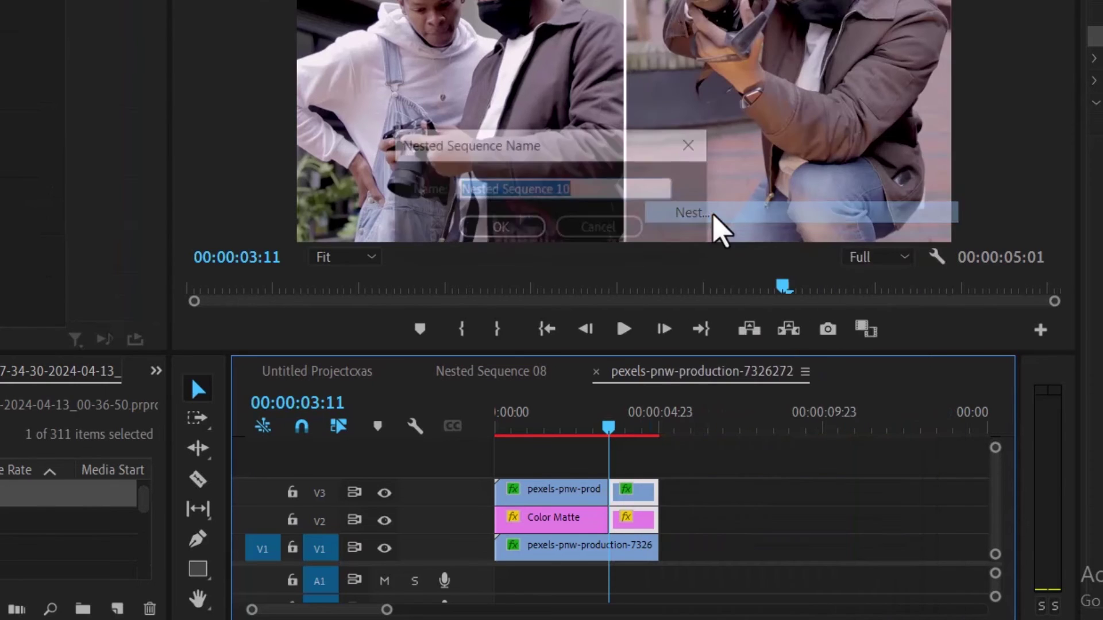
pyautogui.click(520, 231)
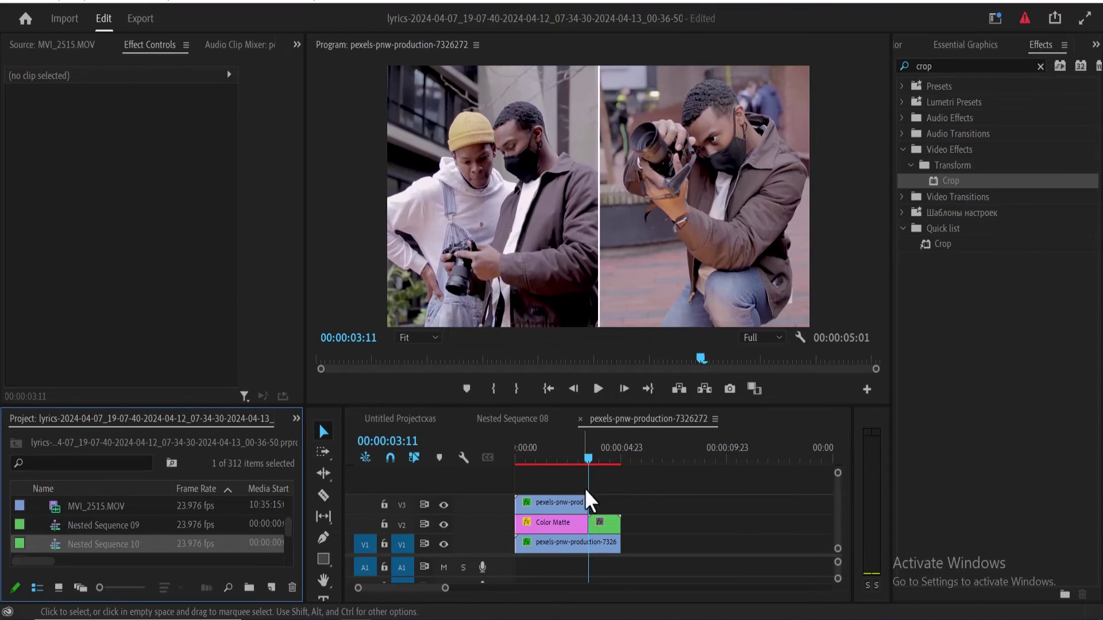
# - Keyframe the nested clip's Position X from 640 at 3:11 to 1283 at 4:02, then replay from the start
pyautogui.click(645, 526)
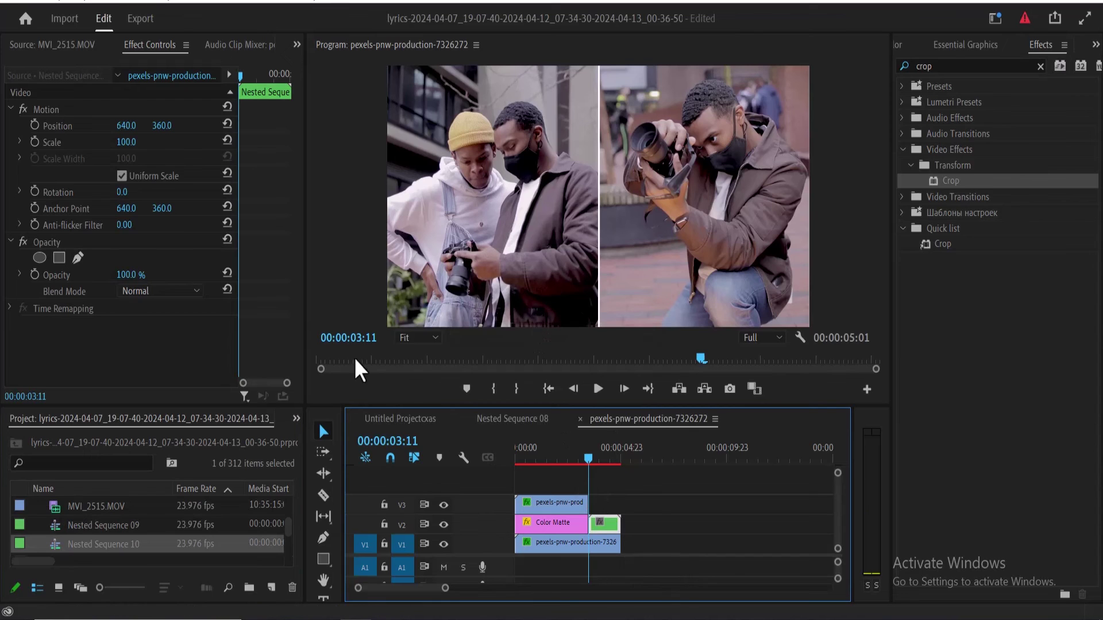
pyautogui.click(35, 124)
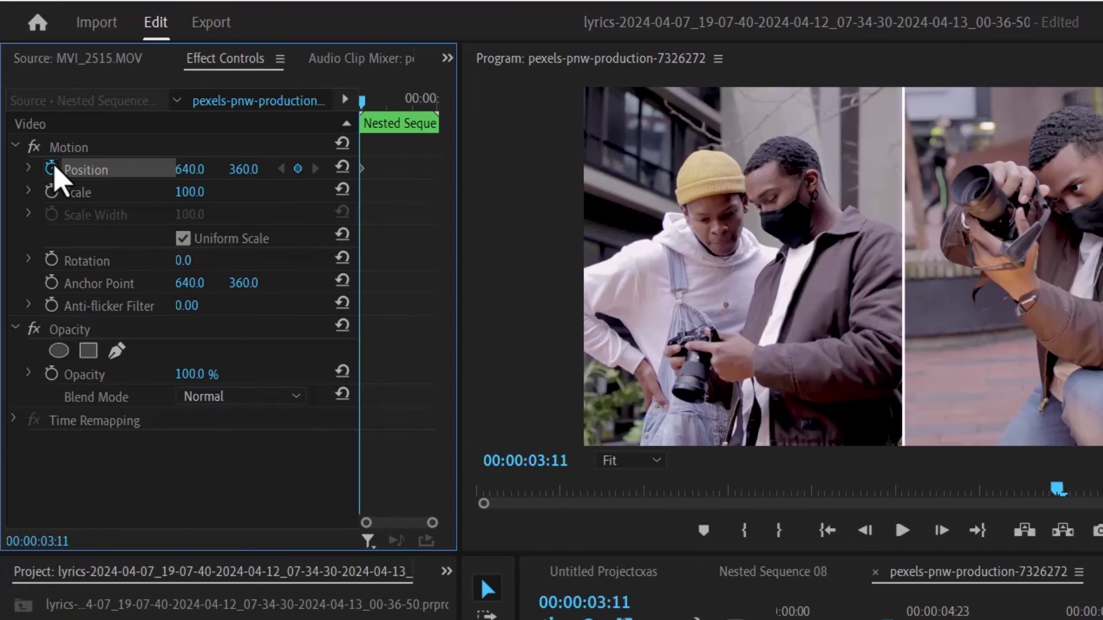
pyautogui.press('space')
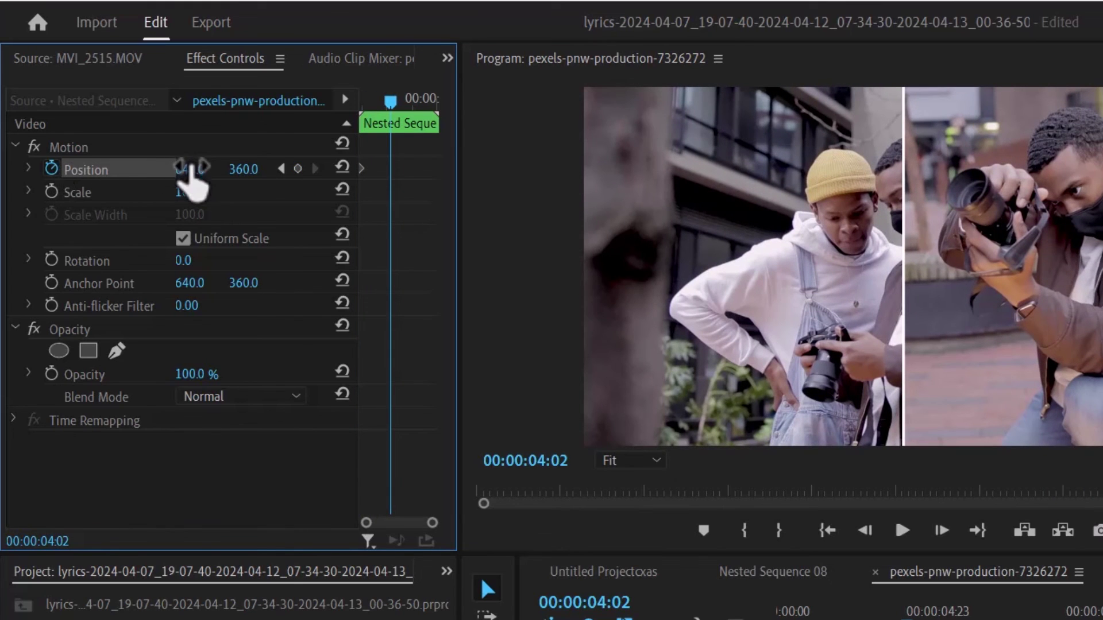
pyautogui.moveTo(182, 169); pyautogui.dragTo(424, 168)
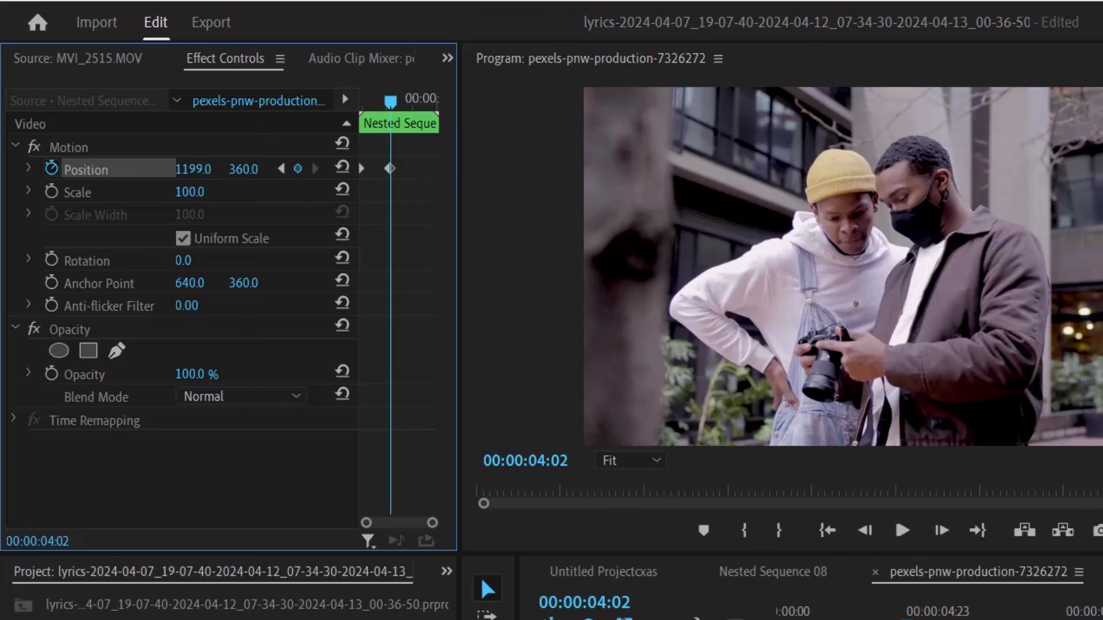
pyautogui.moveTo(503, 169); pyautogui.dragTo(551, 169)
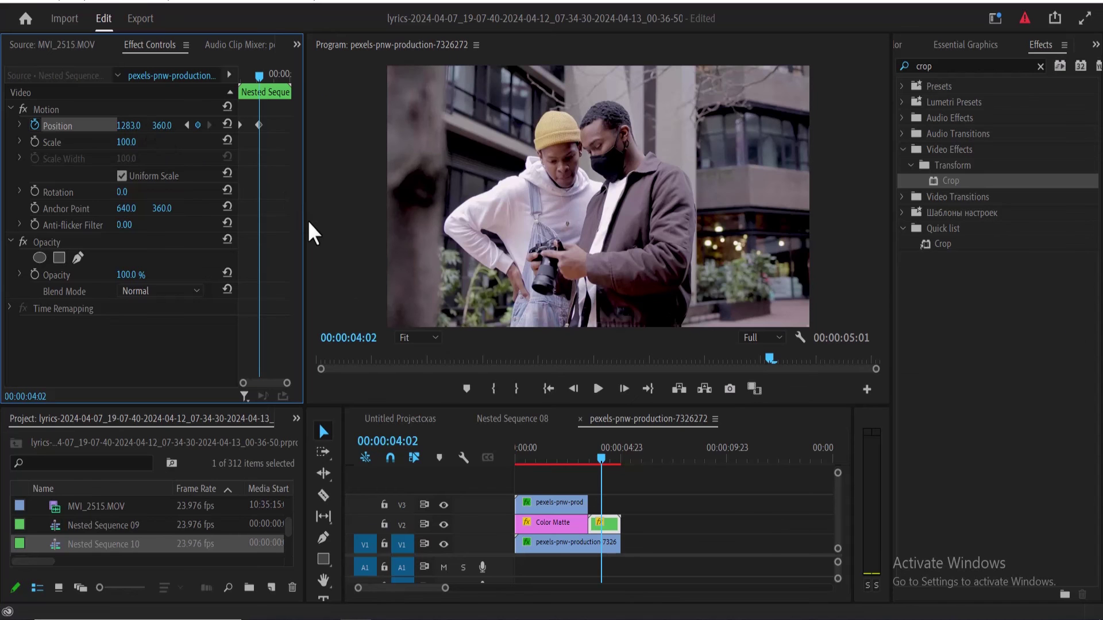
pyautogui.click(545, 382)
pyautogui.click(600, 388)
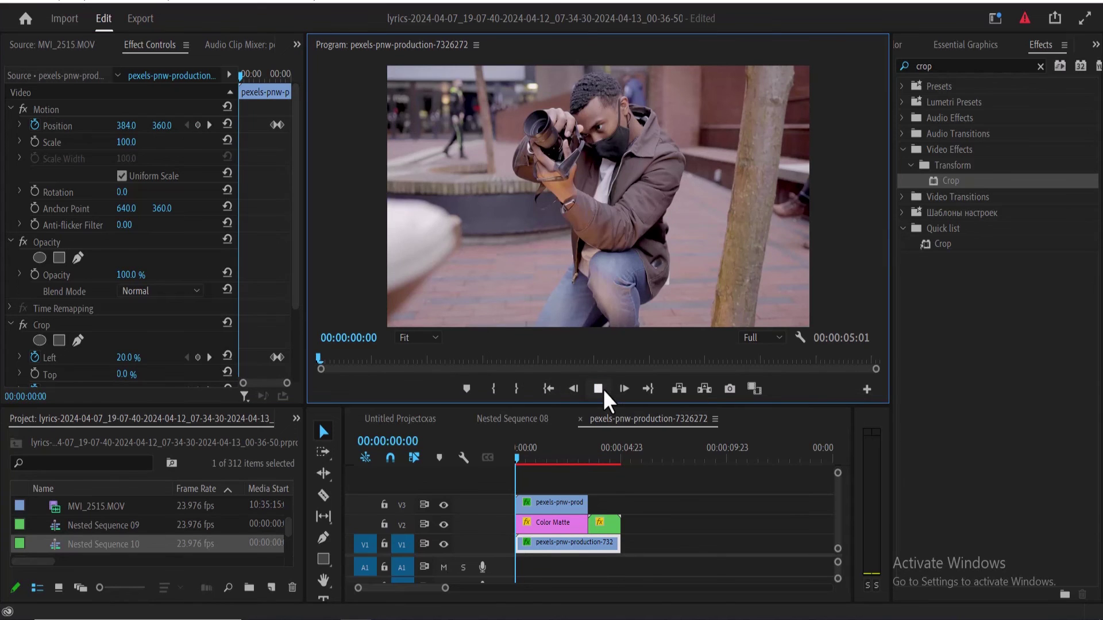